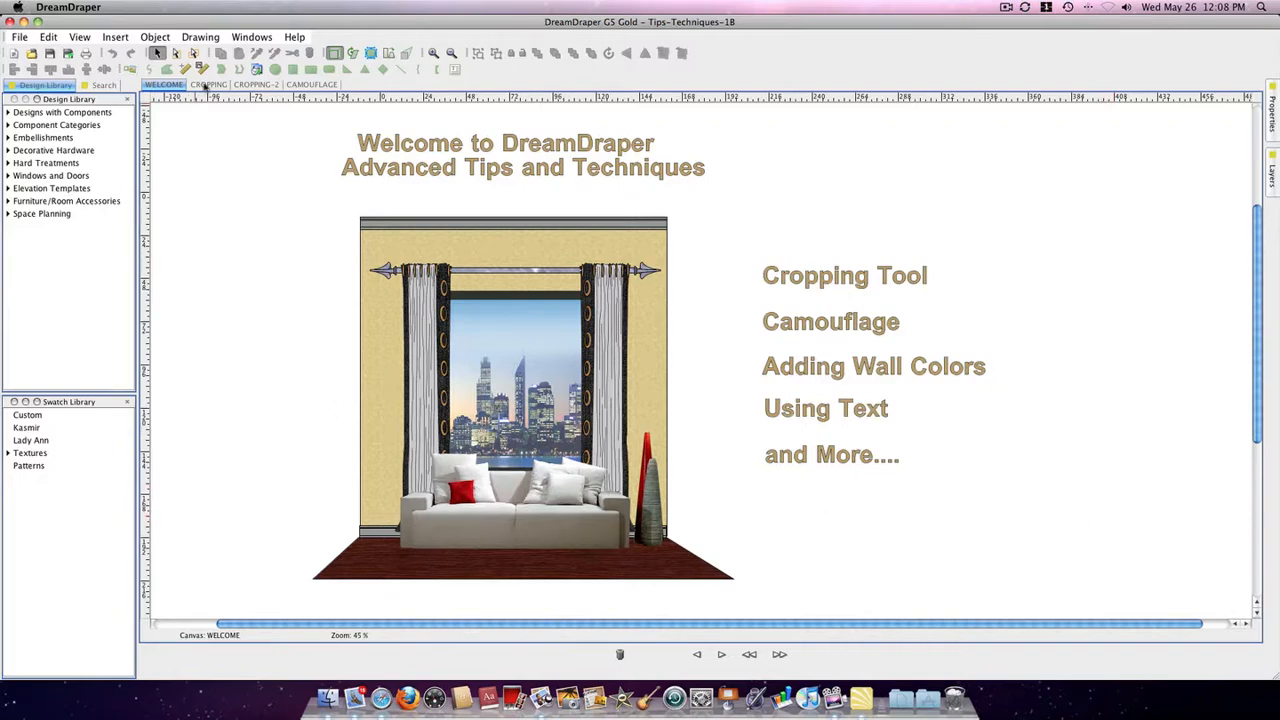
Duplicate the room photo on the CROPPING canvas and place the copy over the original, shifted slightly to the left
click(207, 85)
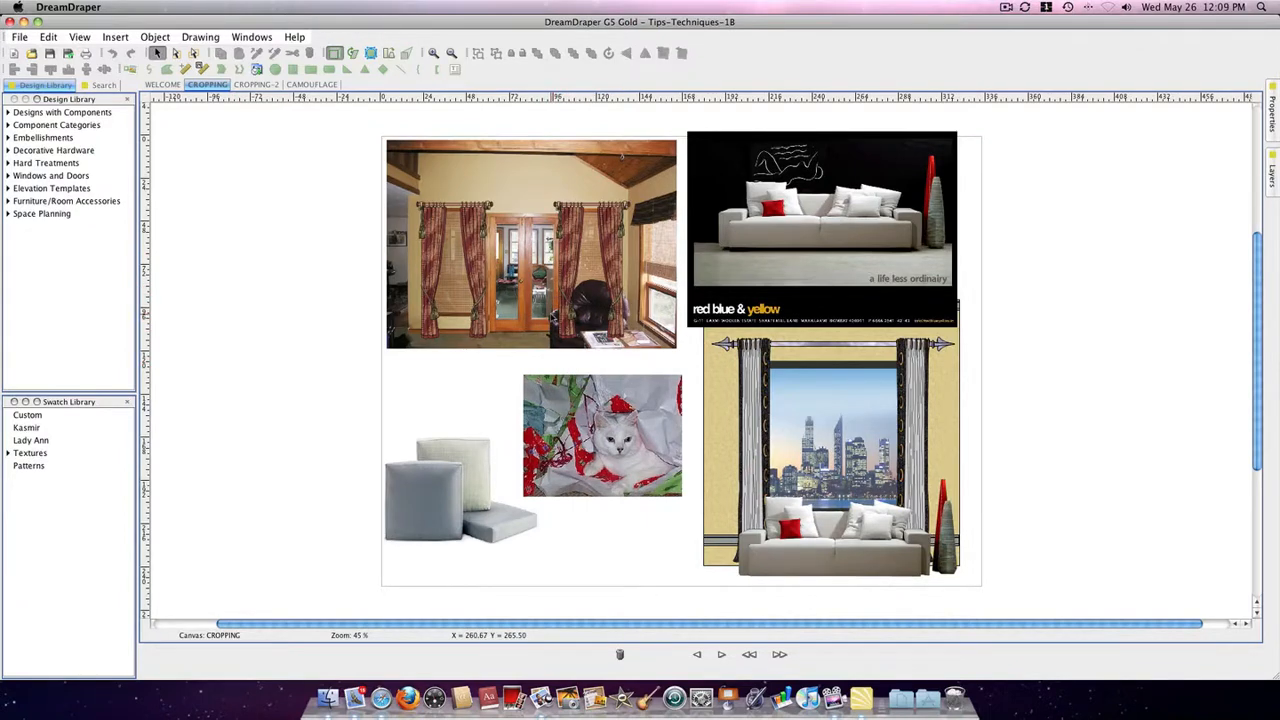
click(433, 54)
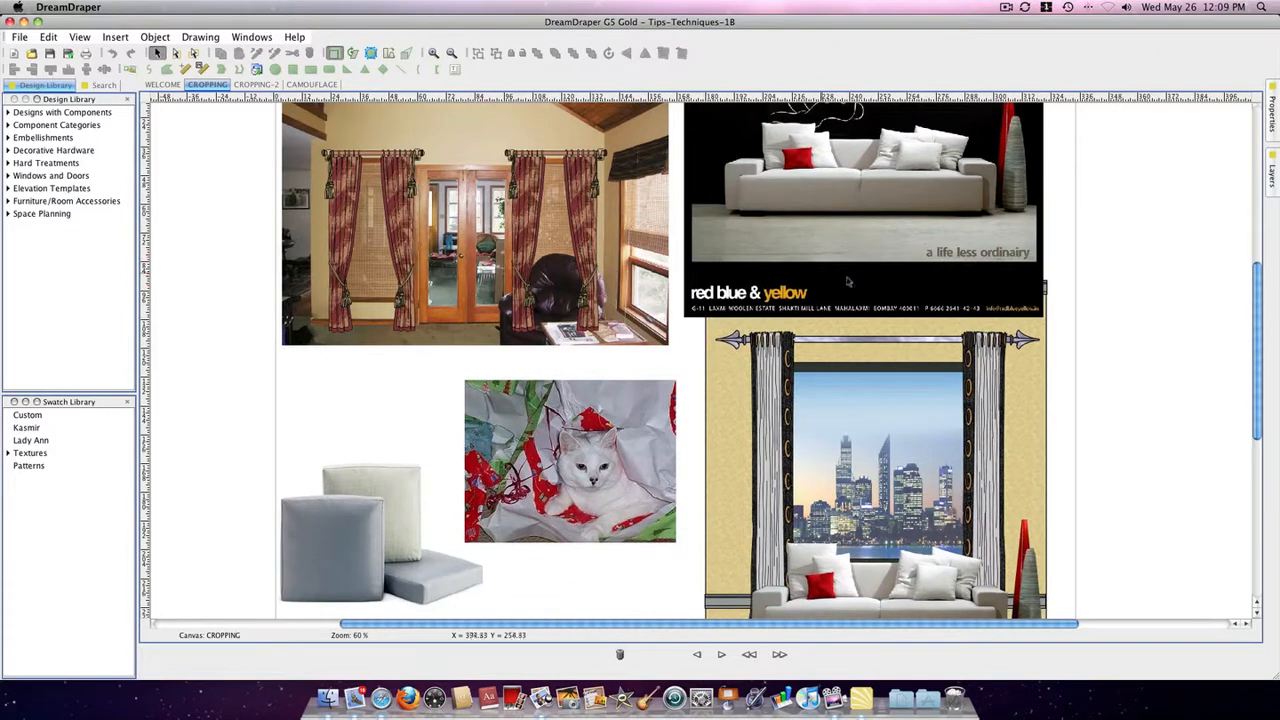
drag(1260, 333, 1260, 293)
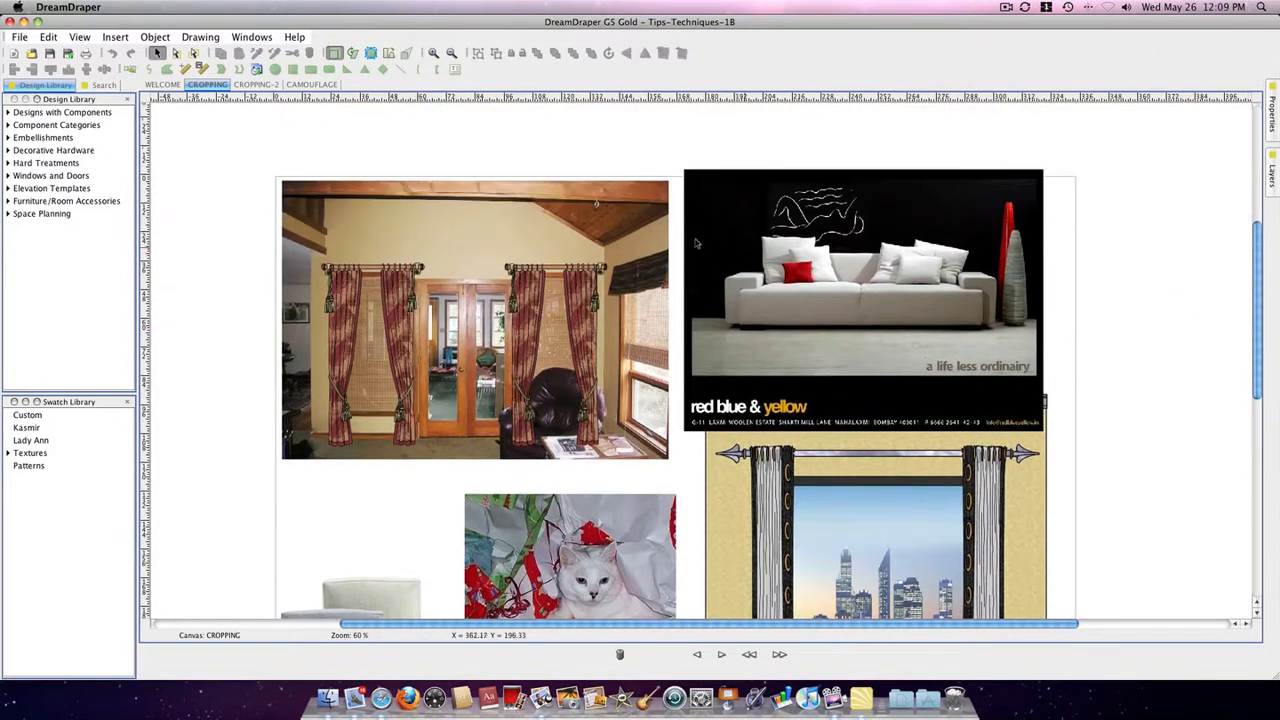
click(475, 230)
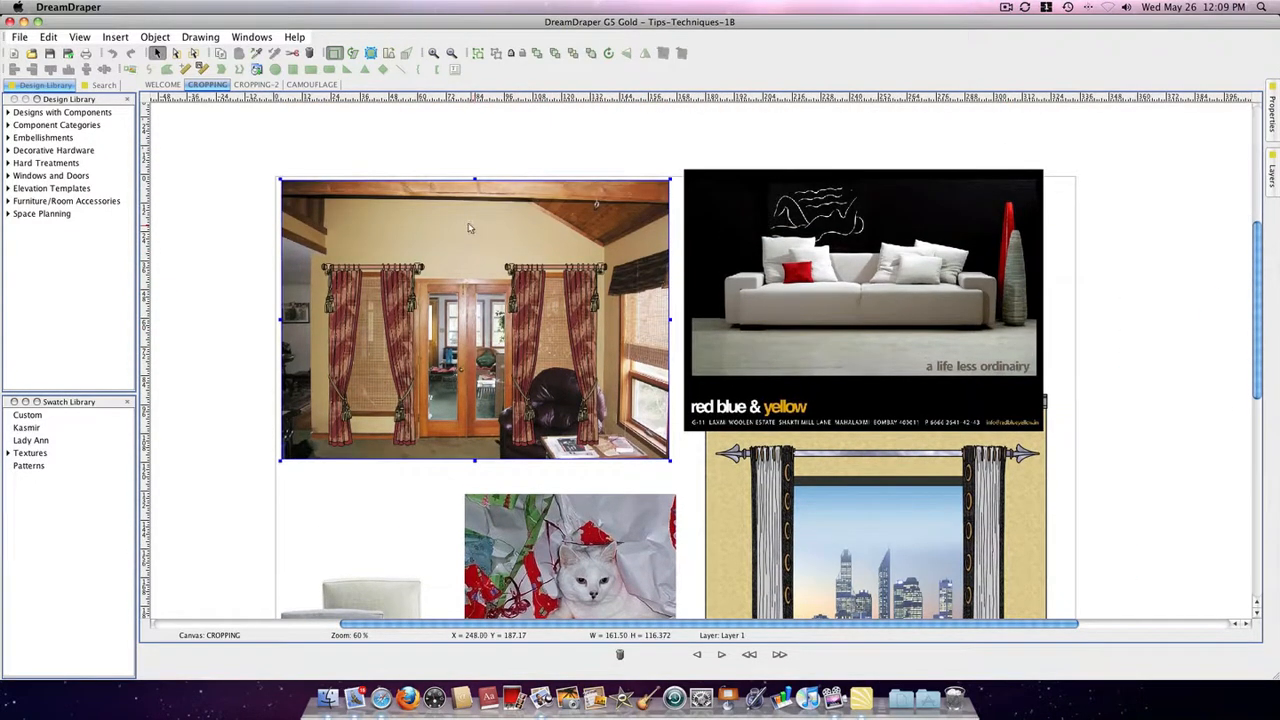
click(238, 56)
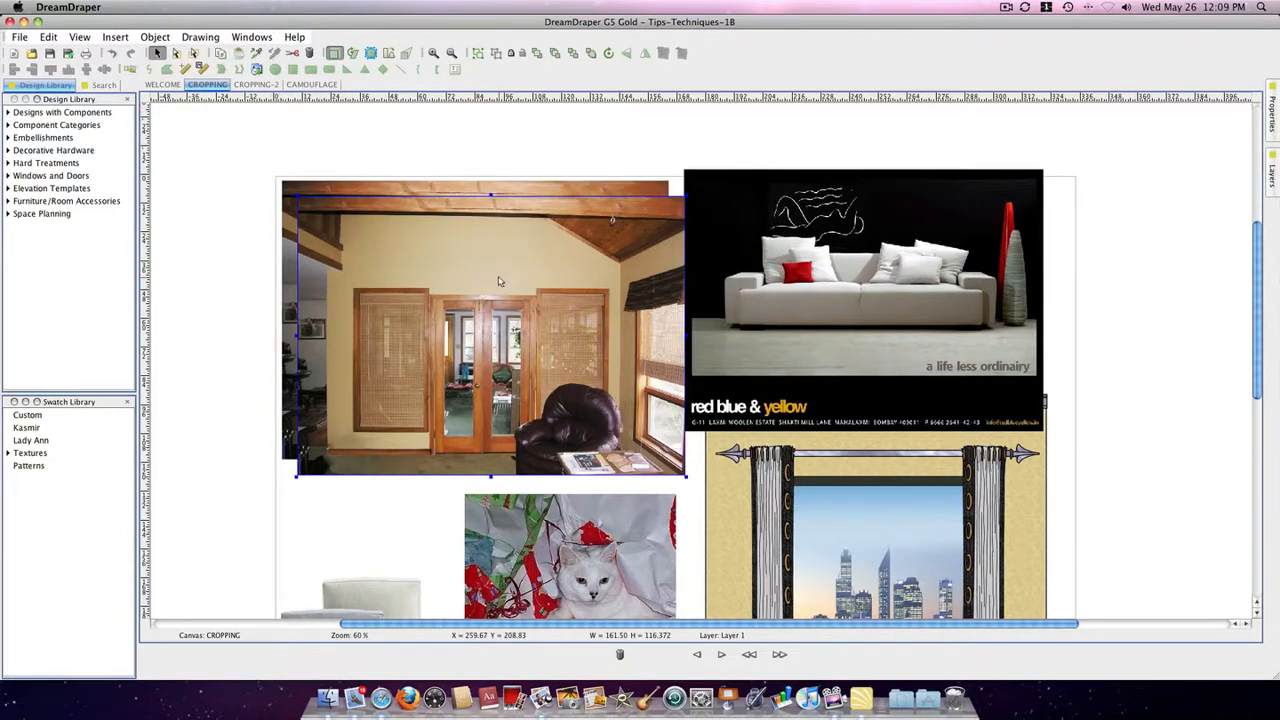
drag(499, 281, 449, 257)
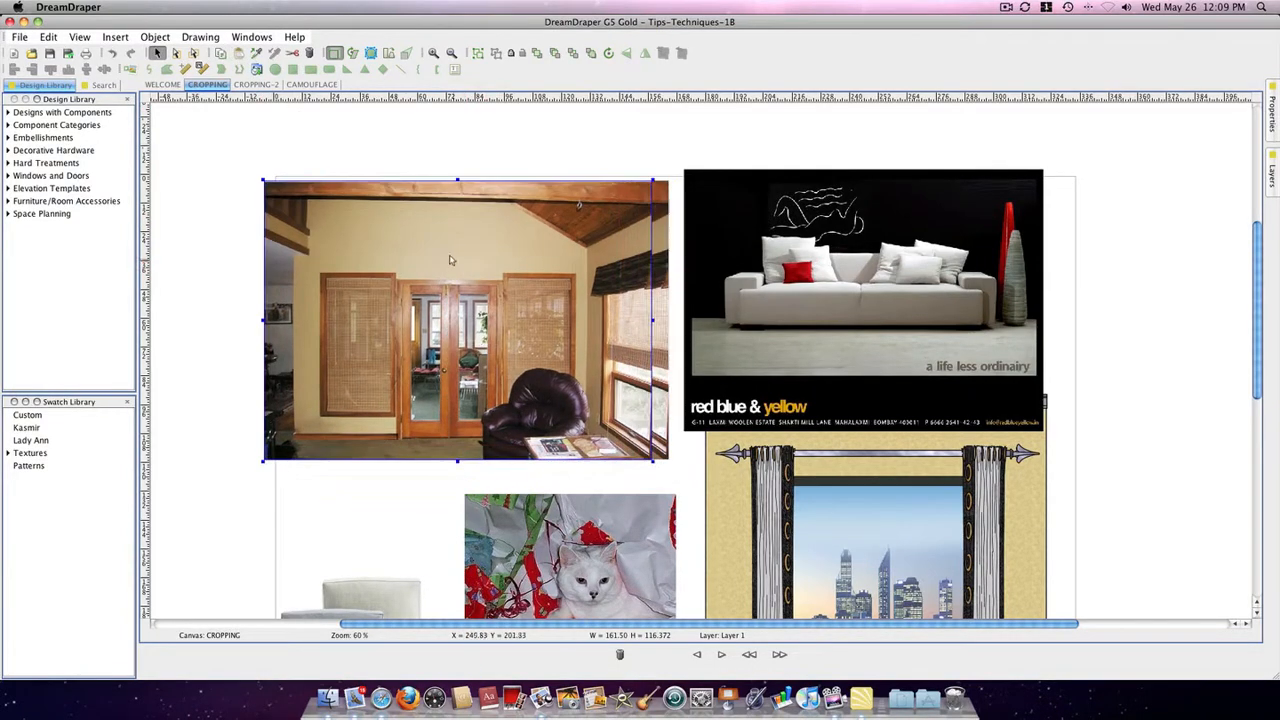
click(232, 184)
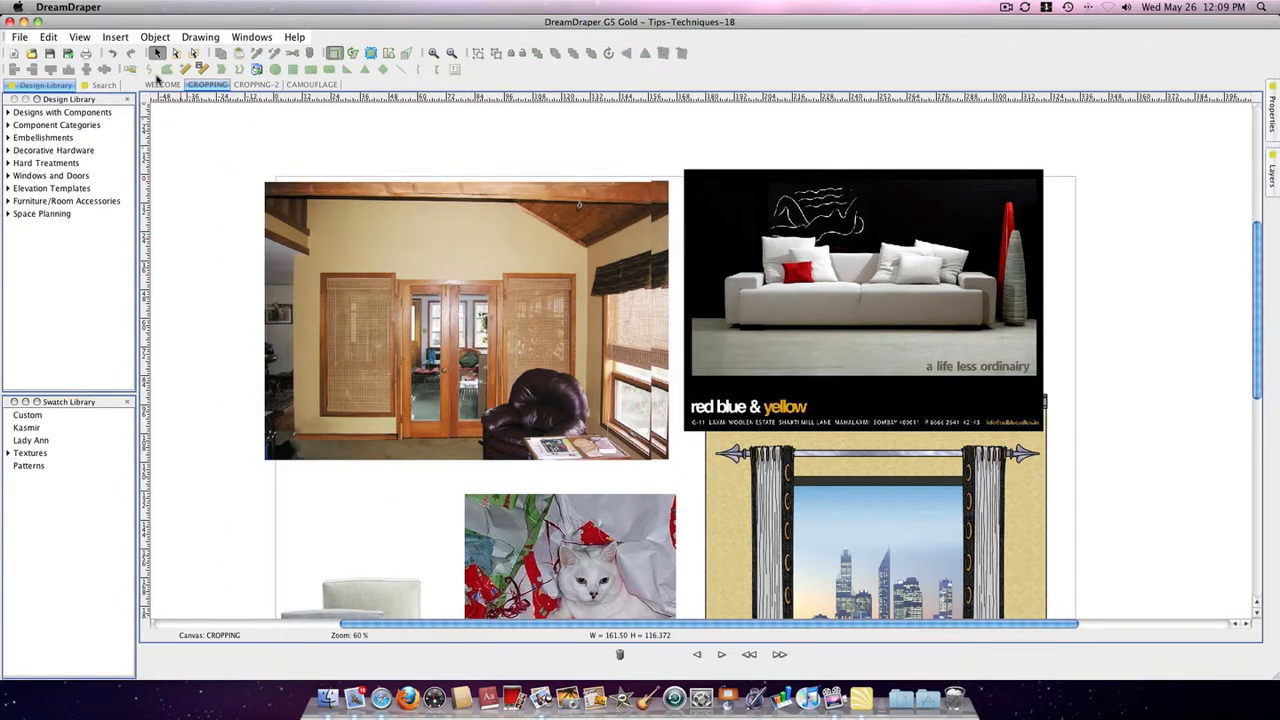
Trace a closed outline about 62.5 by 38 around the armchair and magazine table in the copied photo and refine its points
click(149, 70)
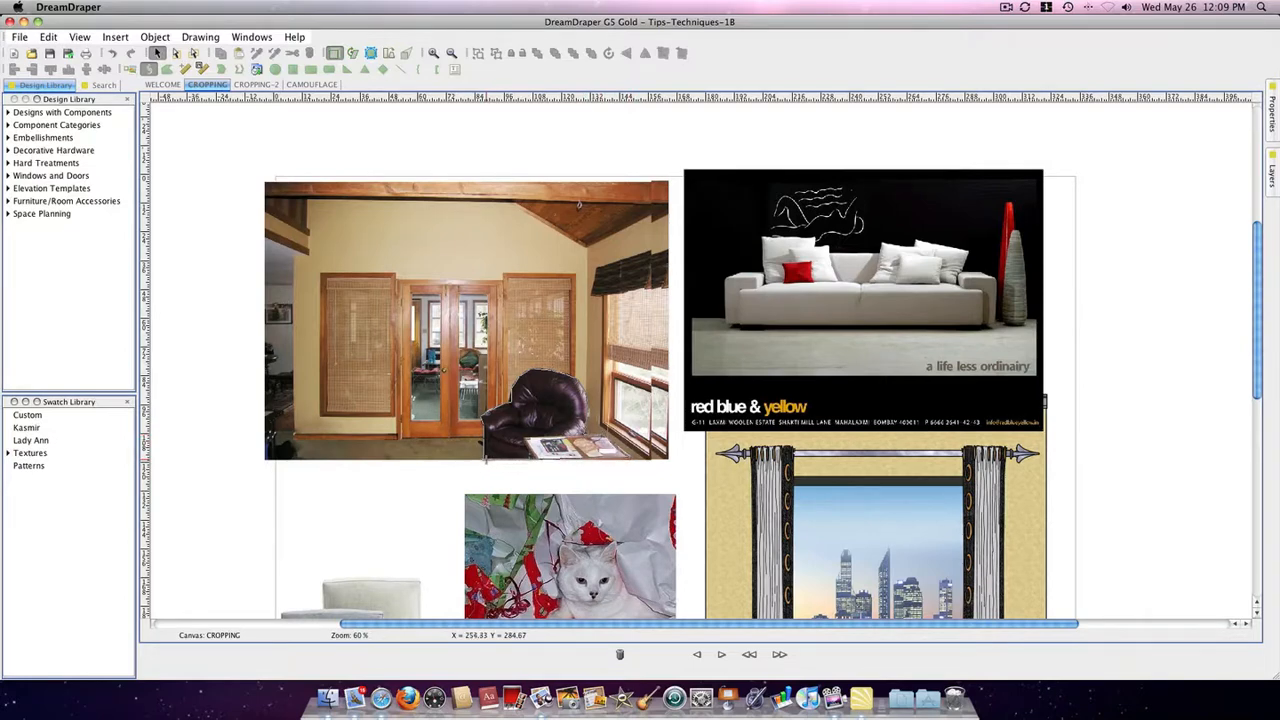
click(482, 461)
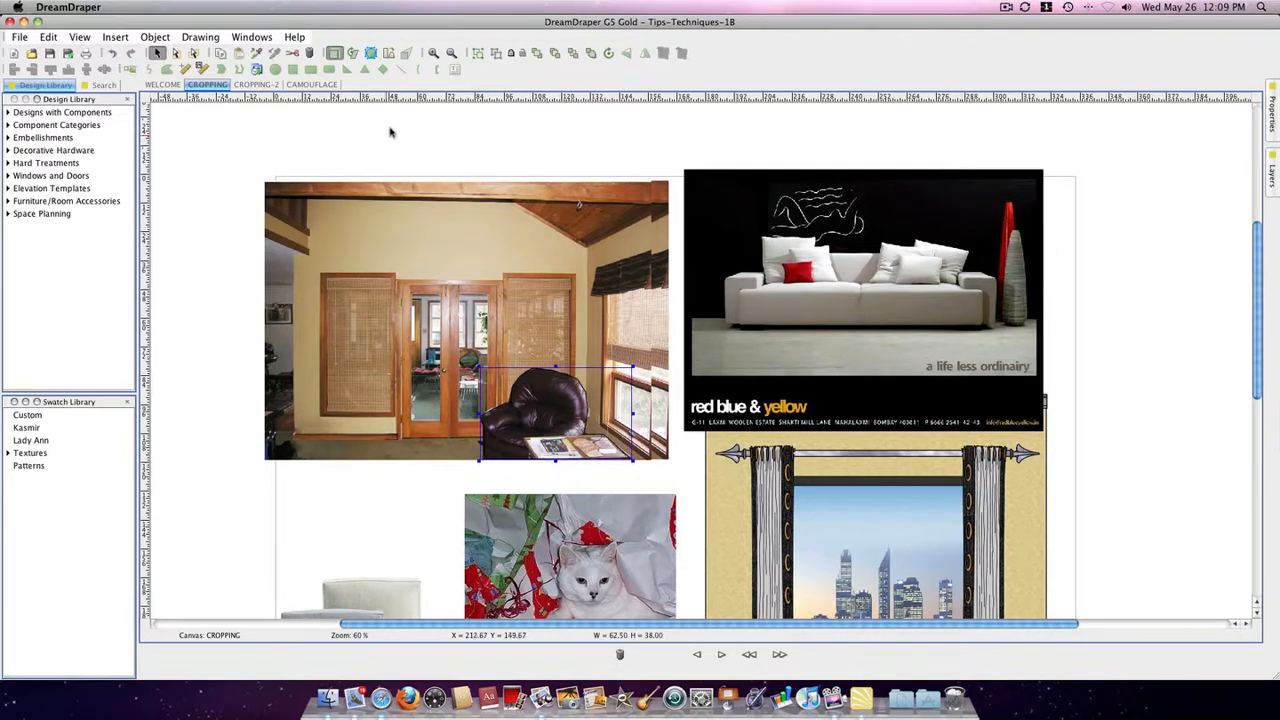
click(432, 54)
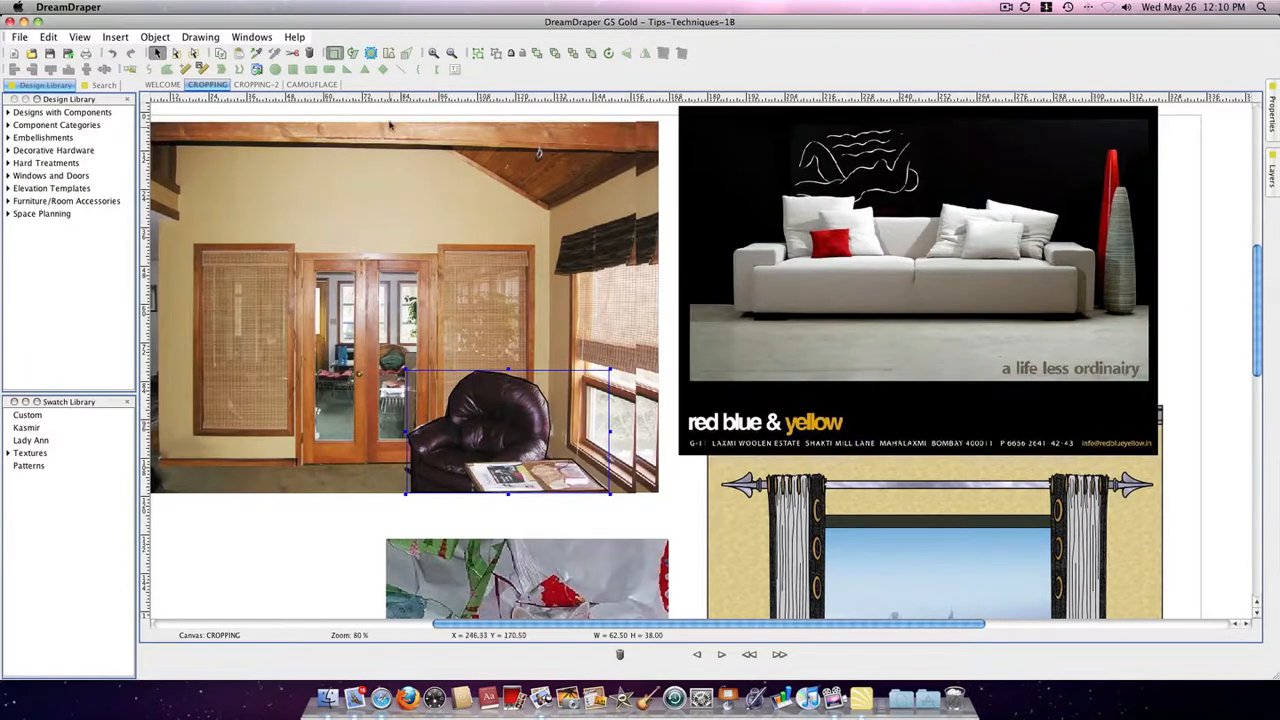
click(370, 54)
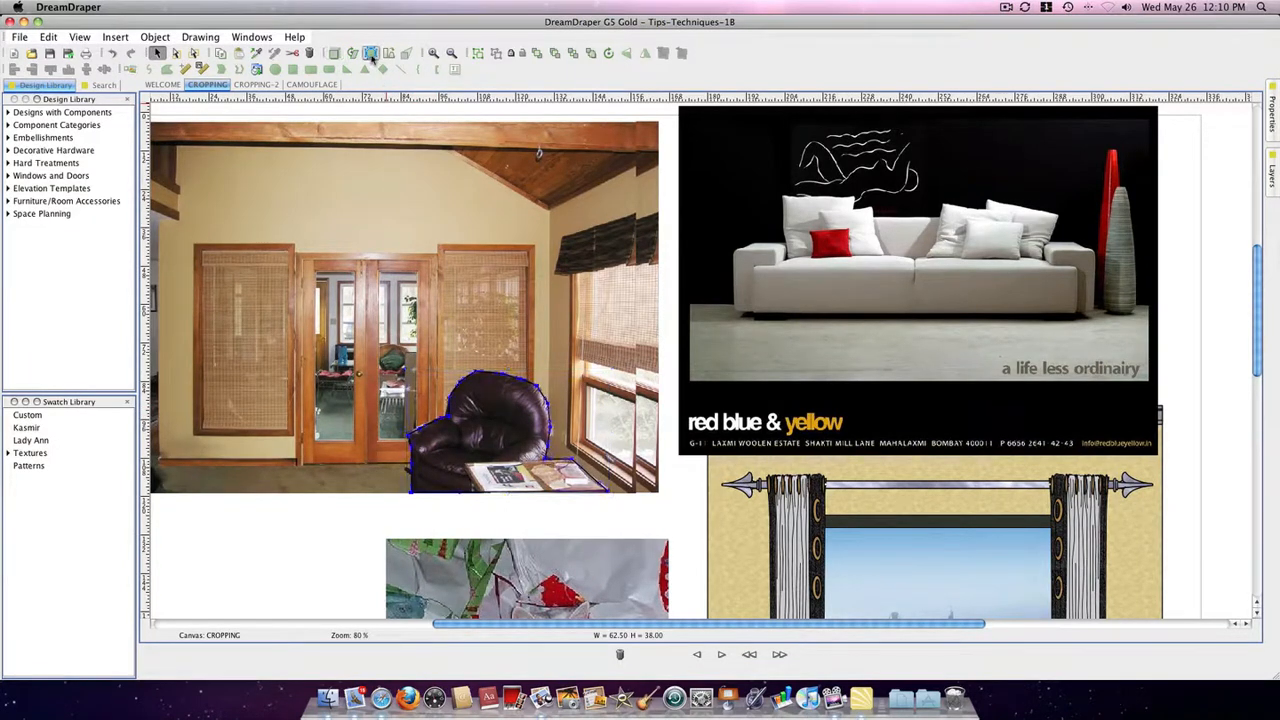
click(449, 421)
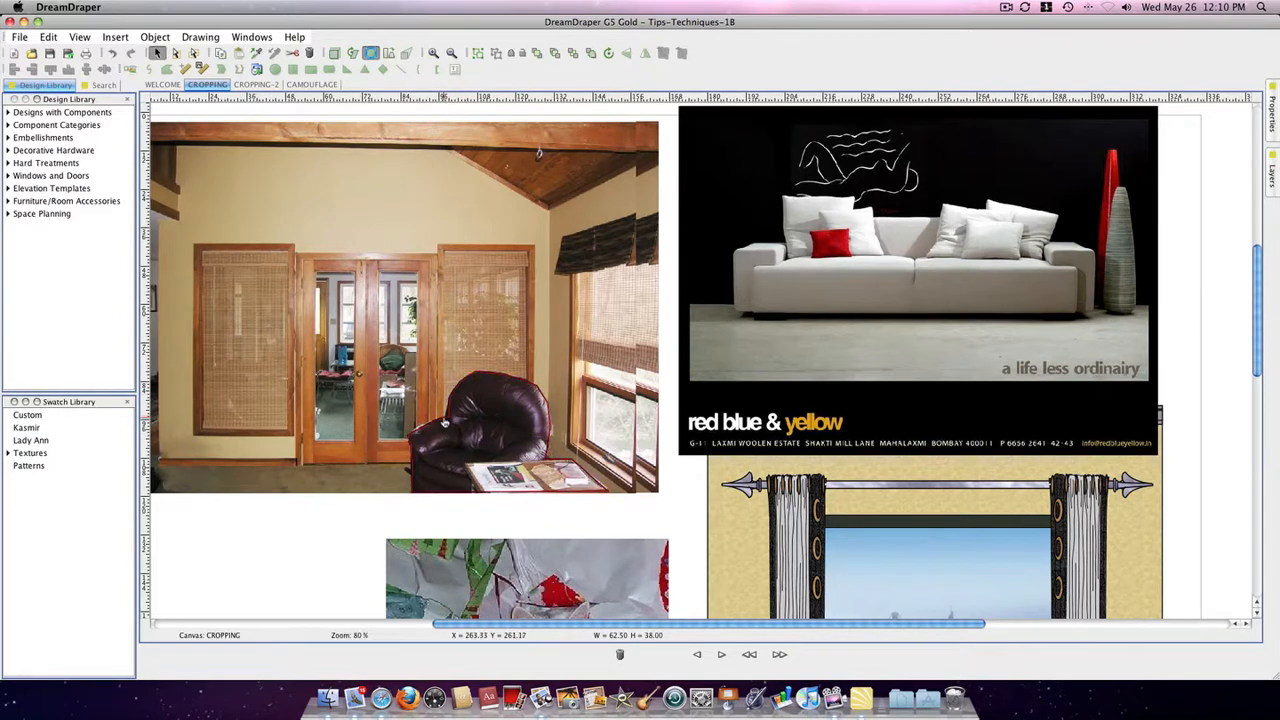
click(448, 422)
click(448, 421)
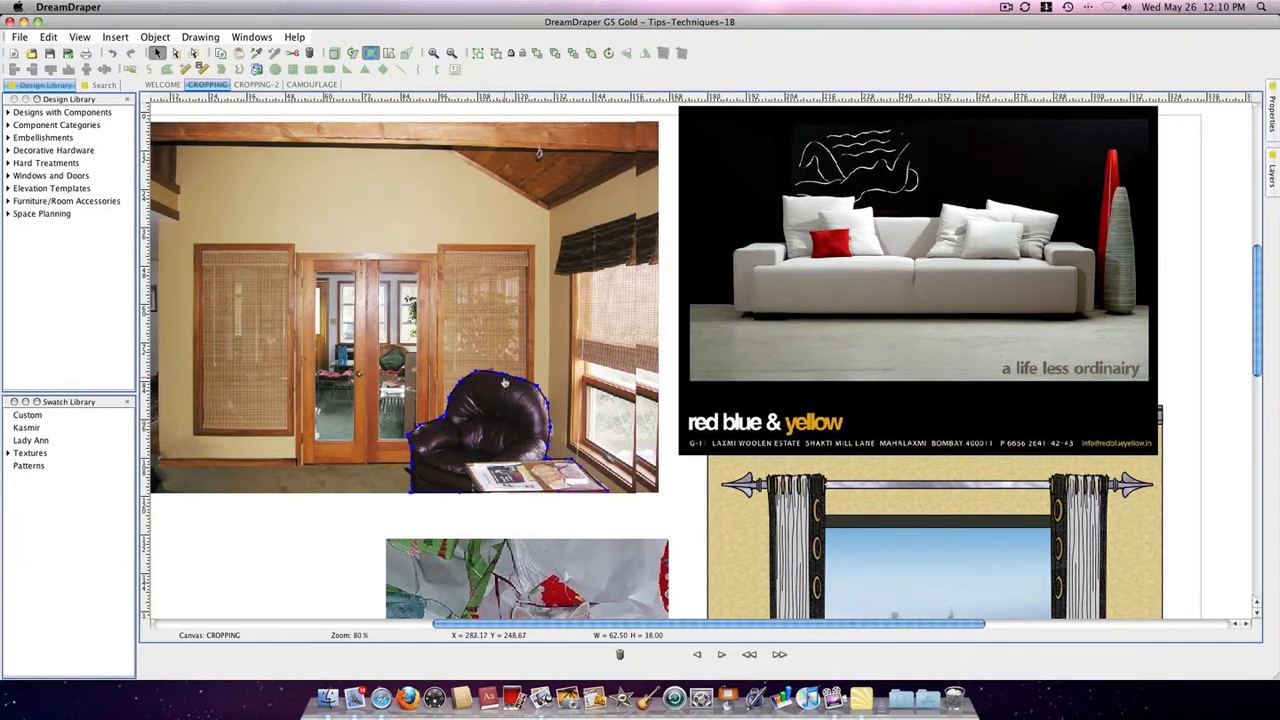
click(504, 379)
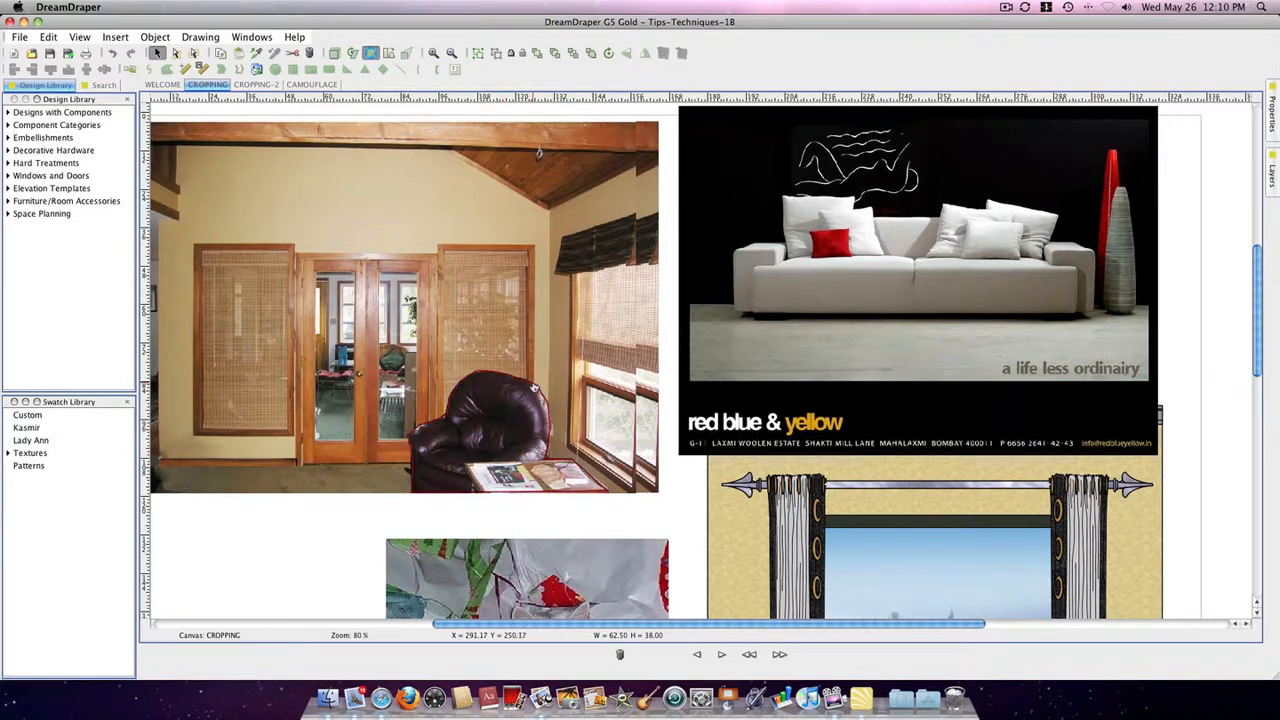
click(510, 382)
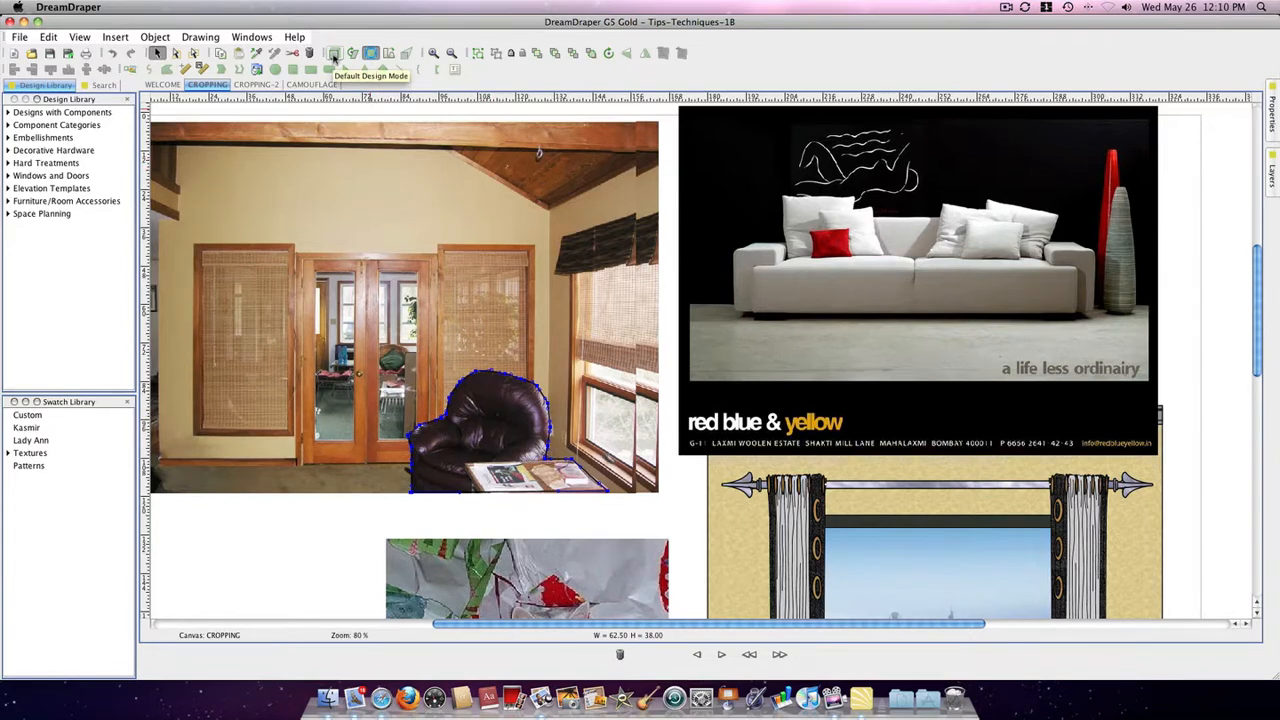
click(335, 55)
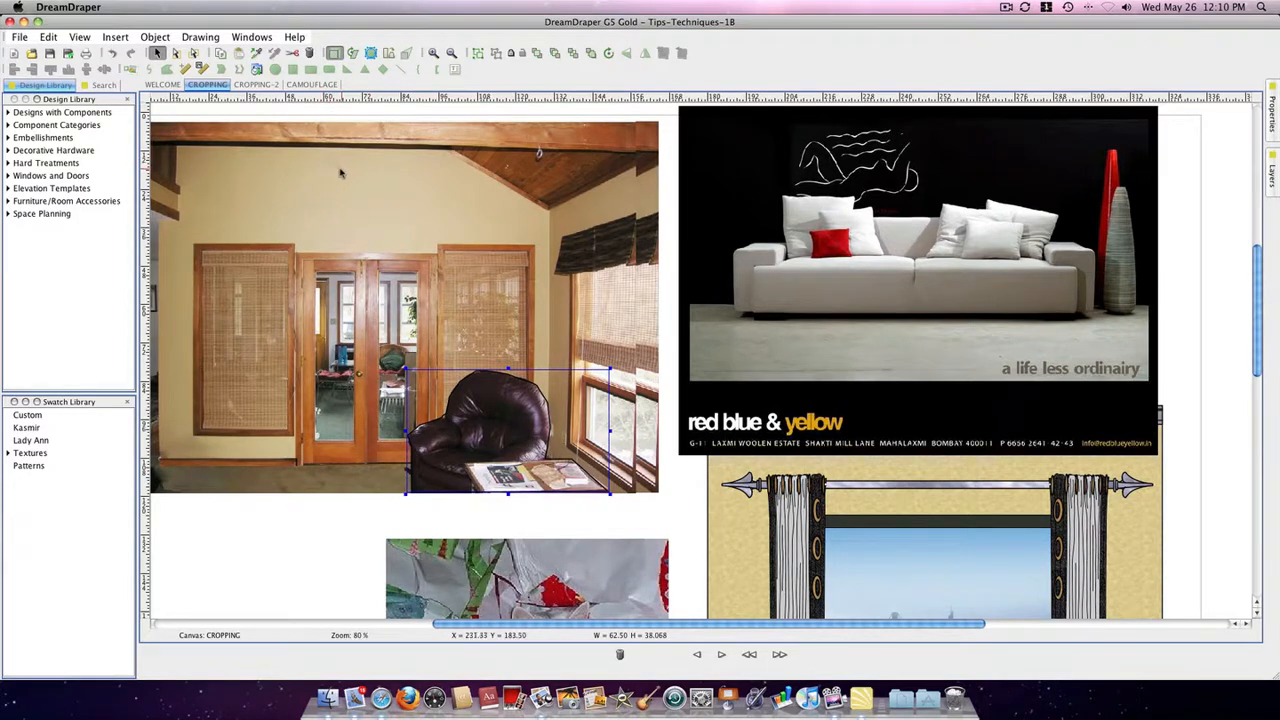
Crop the photo copy to the armchair outline and position the cropped piece over the original chair, in front of the curtains
click(362, 183)
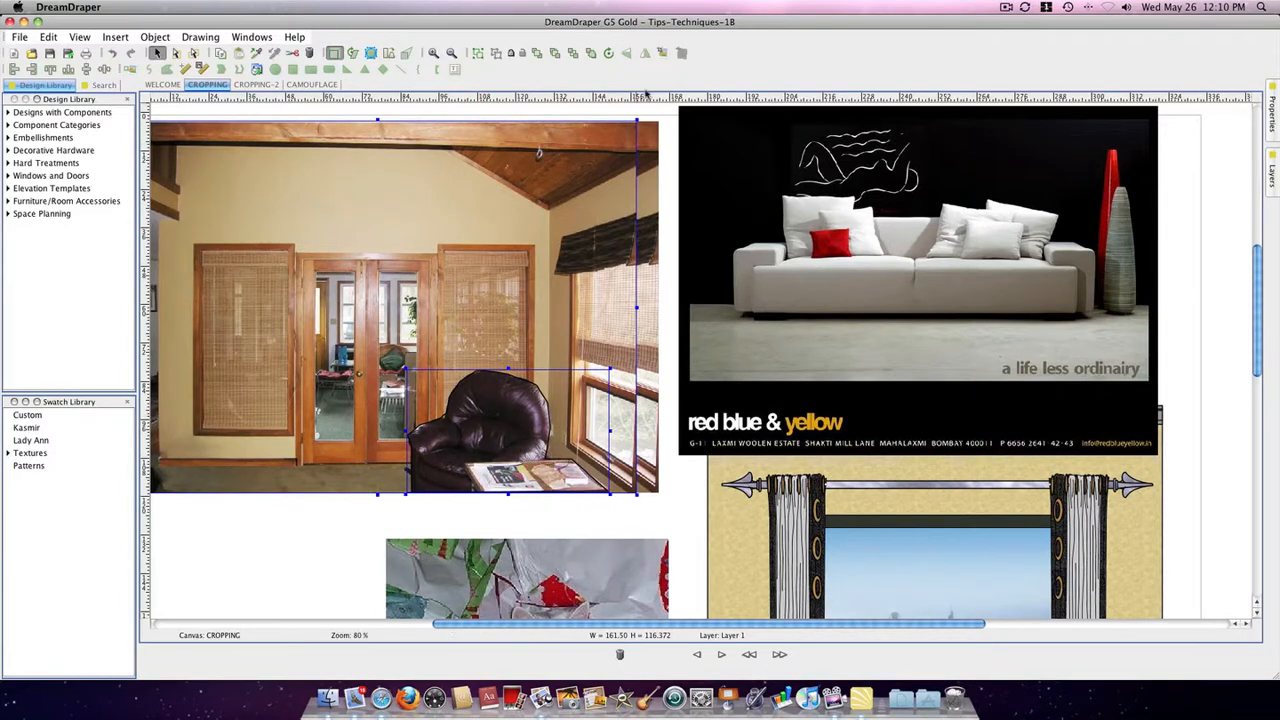
click(662, 54)
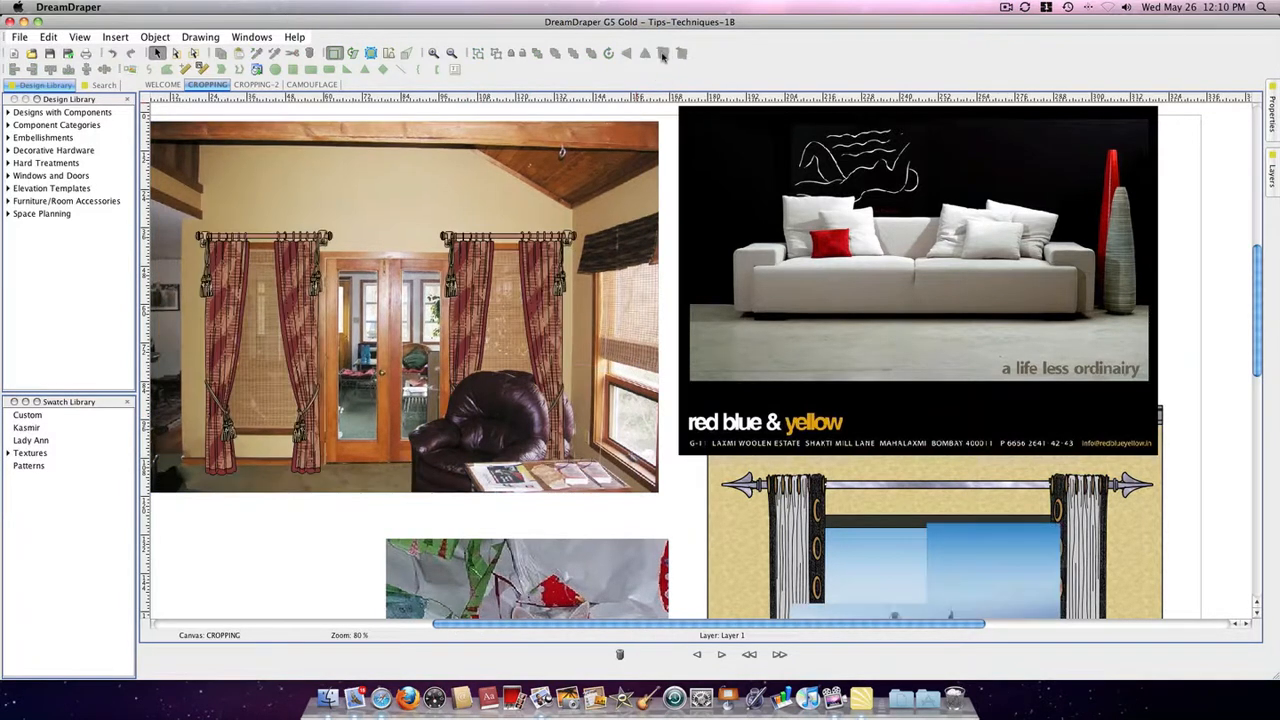
click(476, 436)
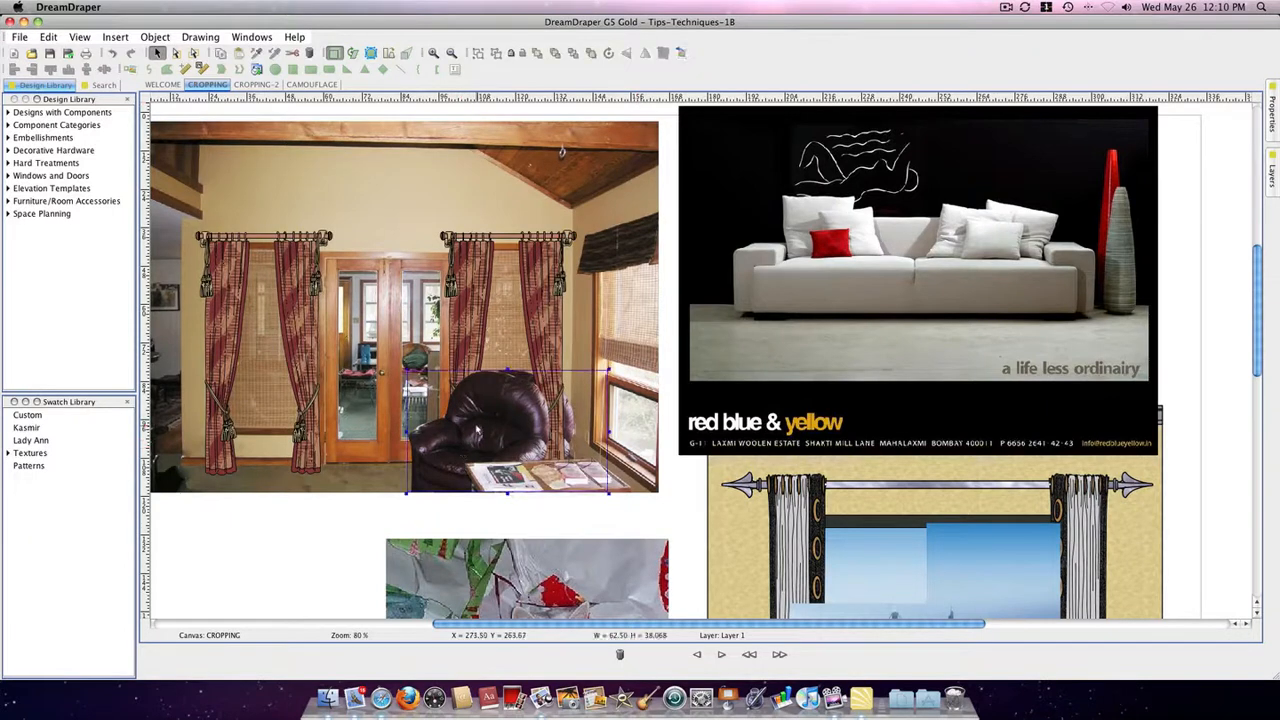
drag(476, 436, 440, 467)
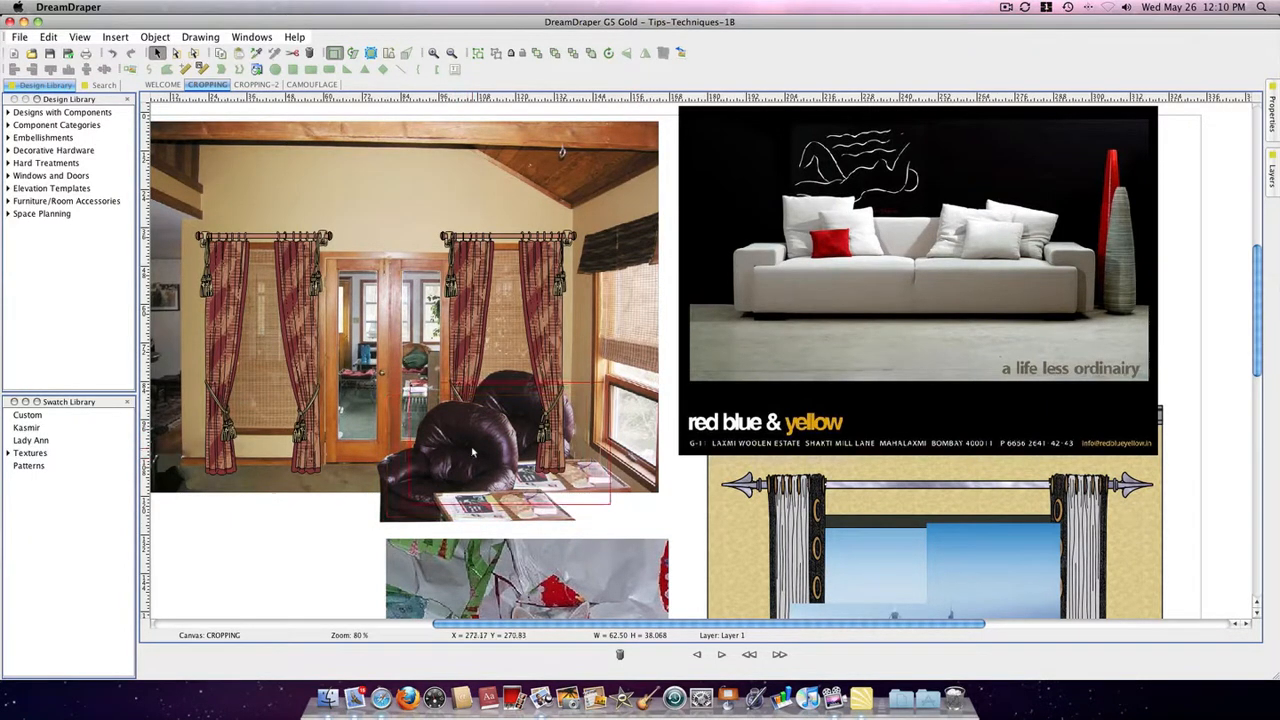
drag(438, 470, 512, 447)
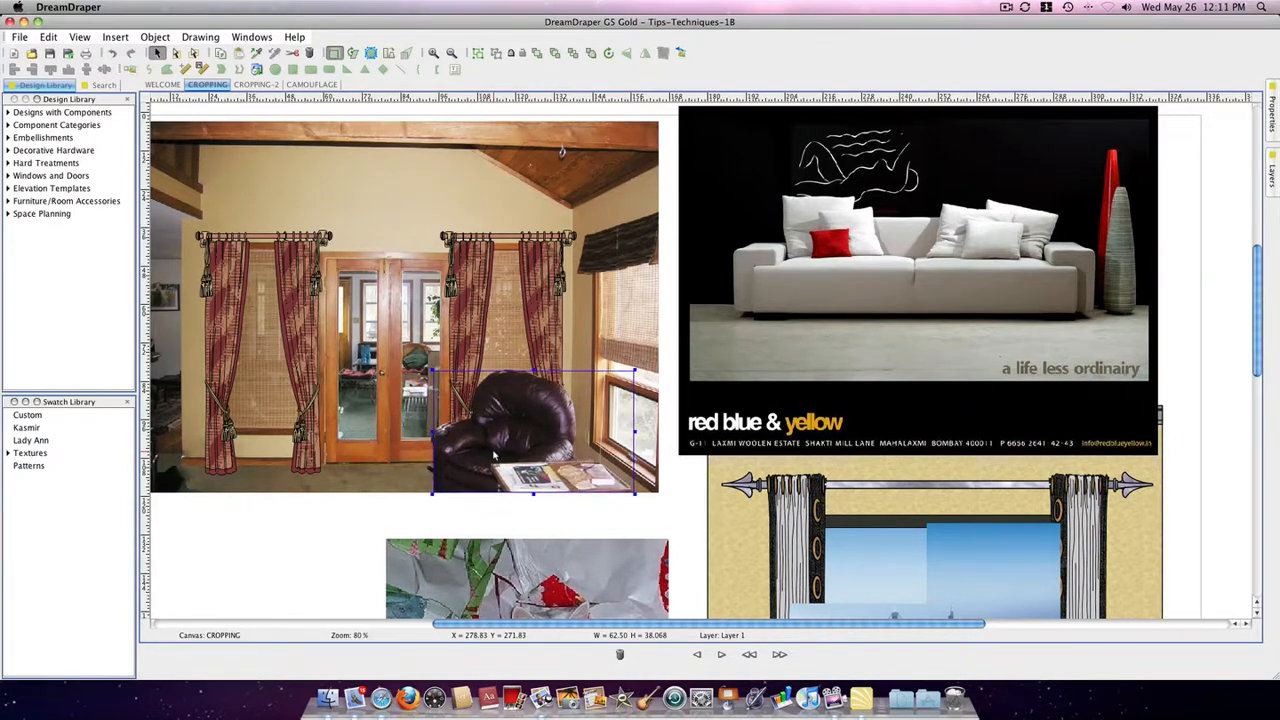
click(352, 523)
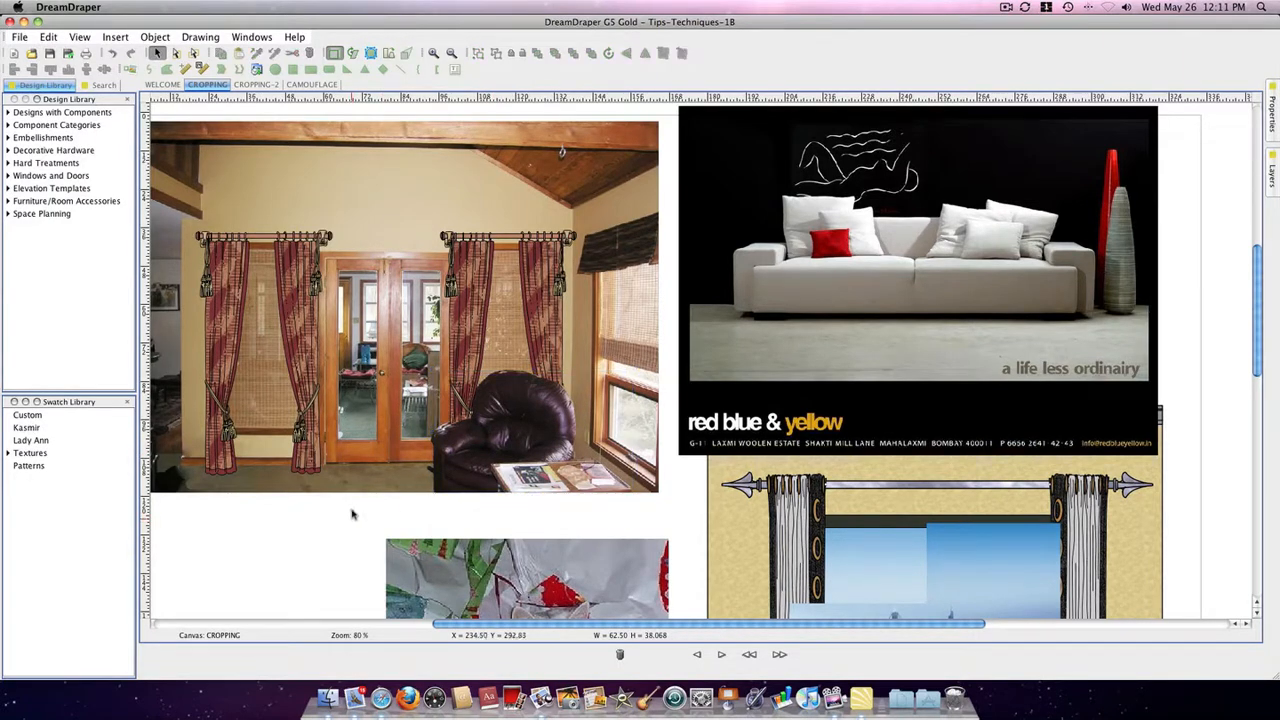
Draw a rectangle about 41 wide over the front grey cushion and crop the cushions photo to it
click(451, 53)
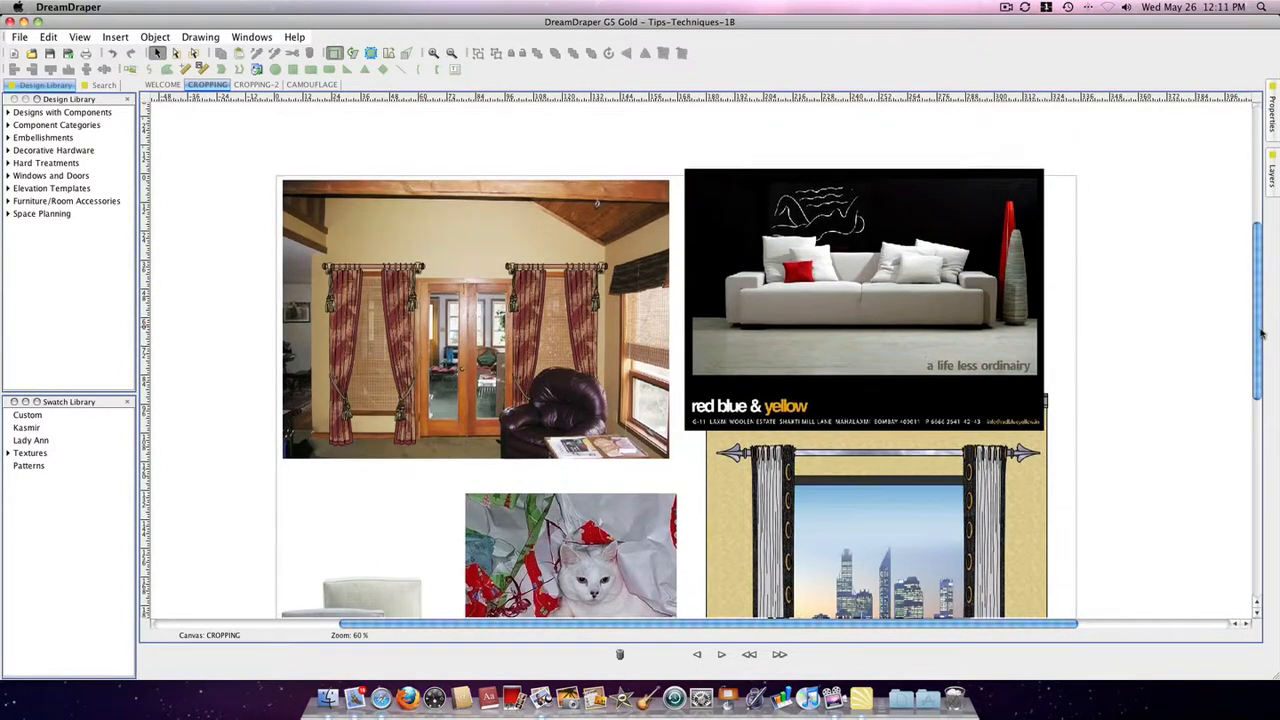
drag(1260, 332, 1262, 357)
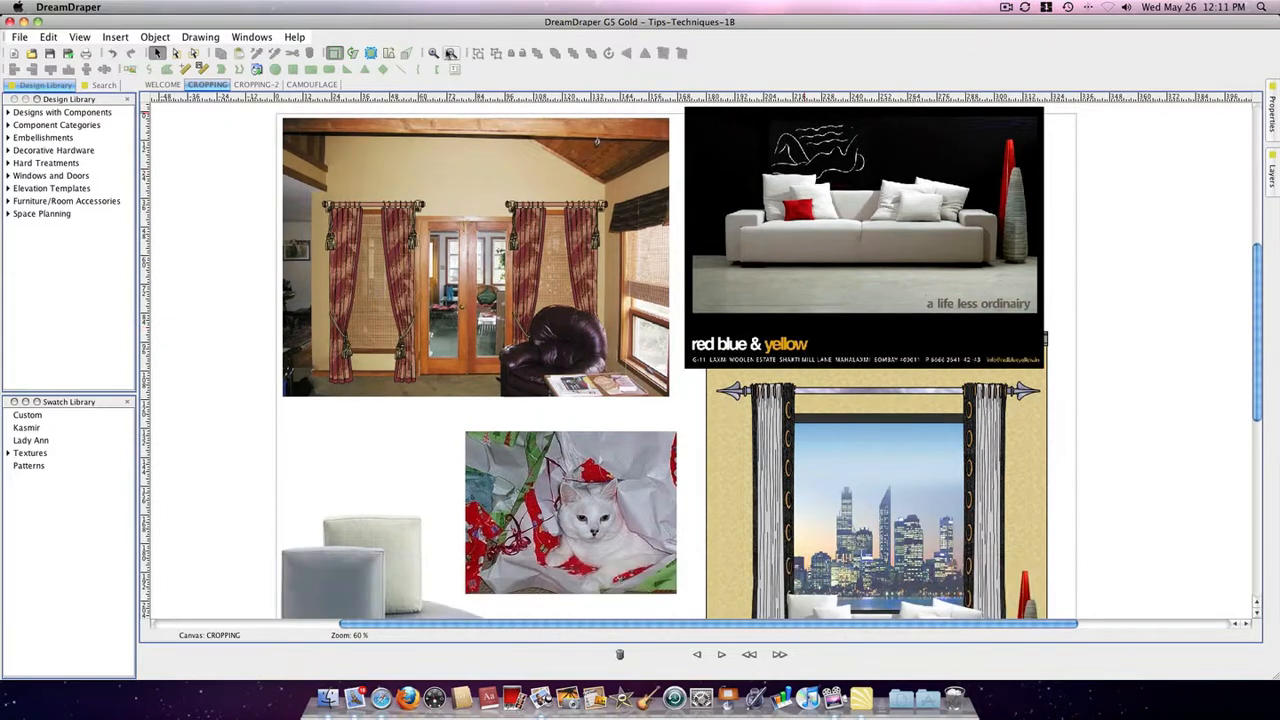
click(451, 54)
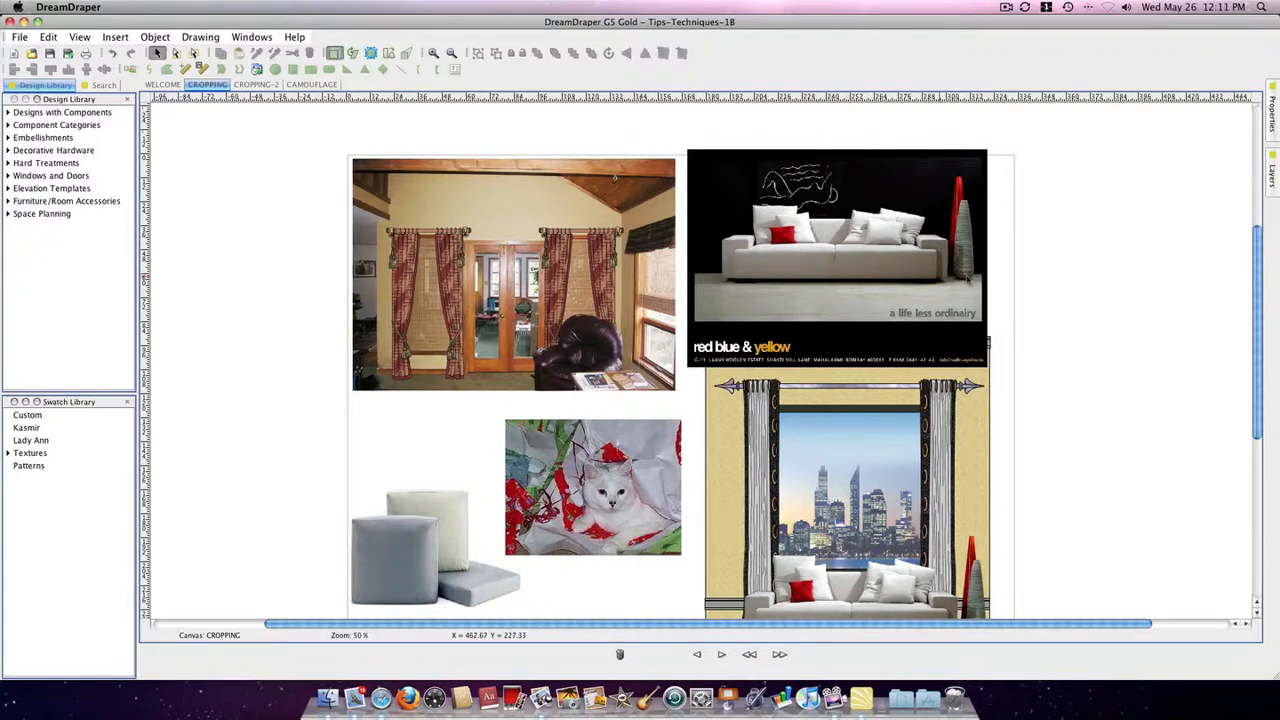
drag(1258, 317, 1259, 333)
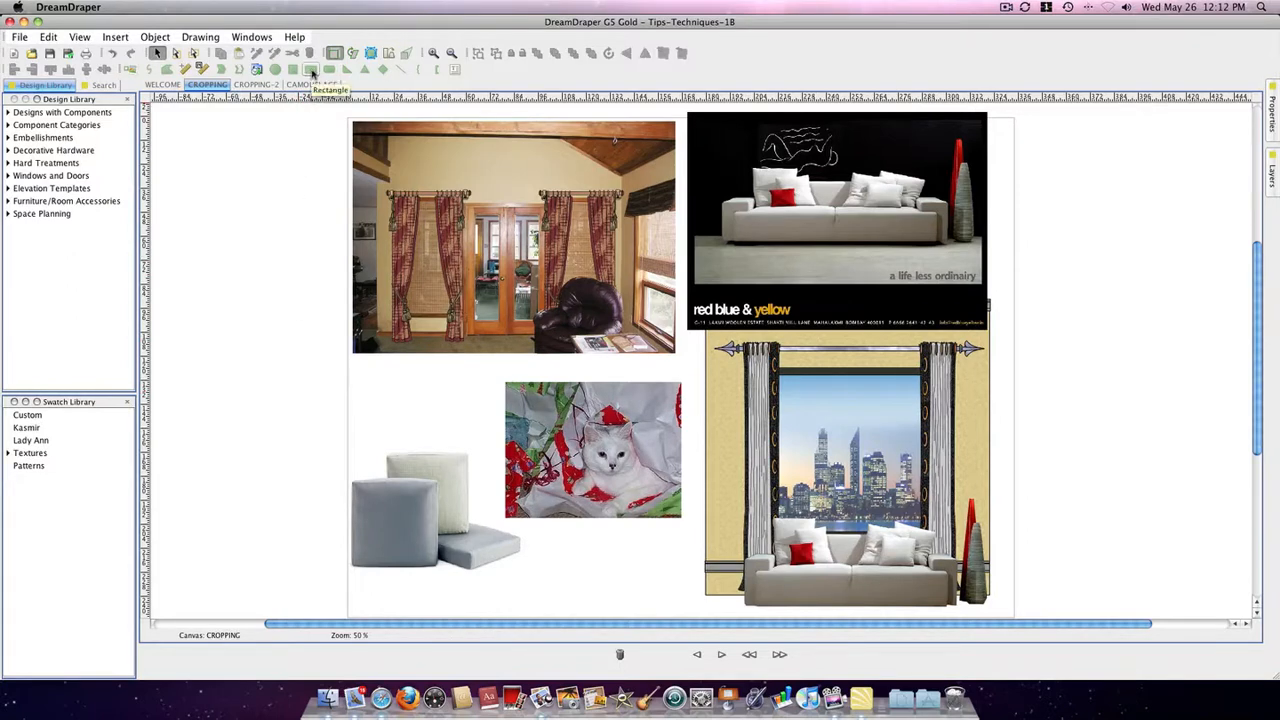
click(311, 69)
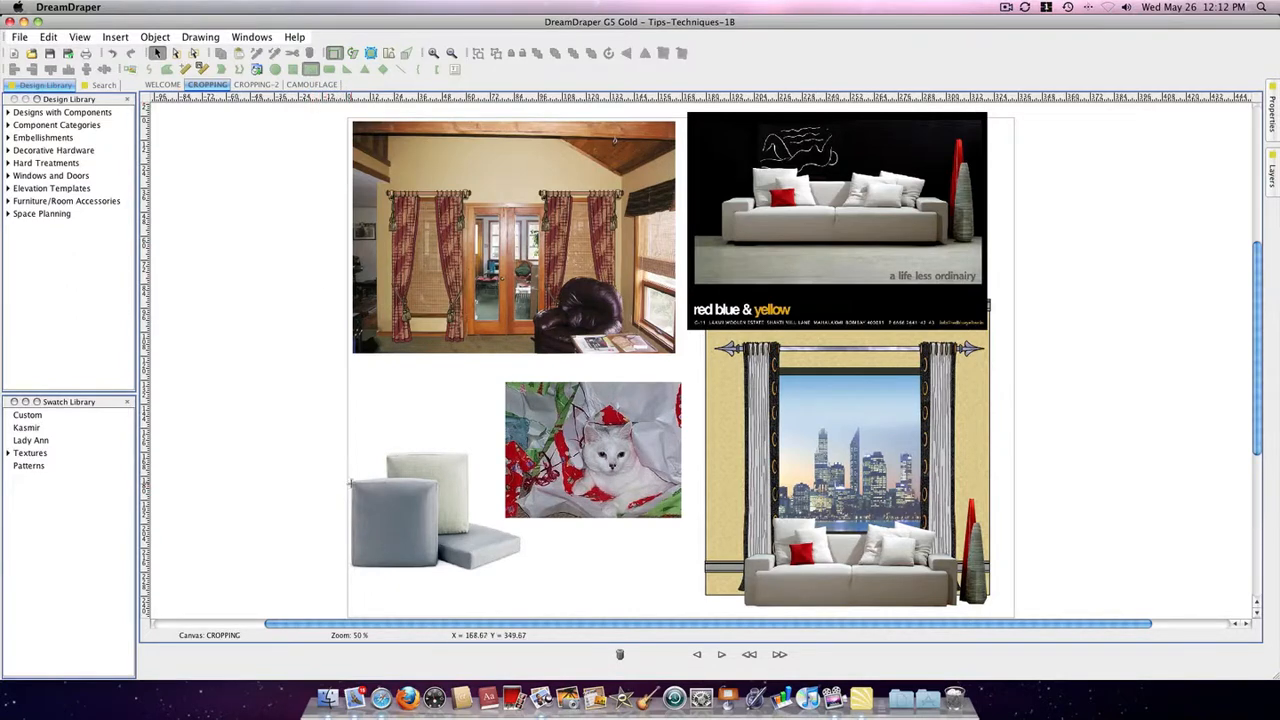
drag(351, 482, 437, 568)
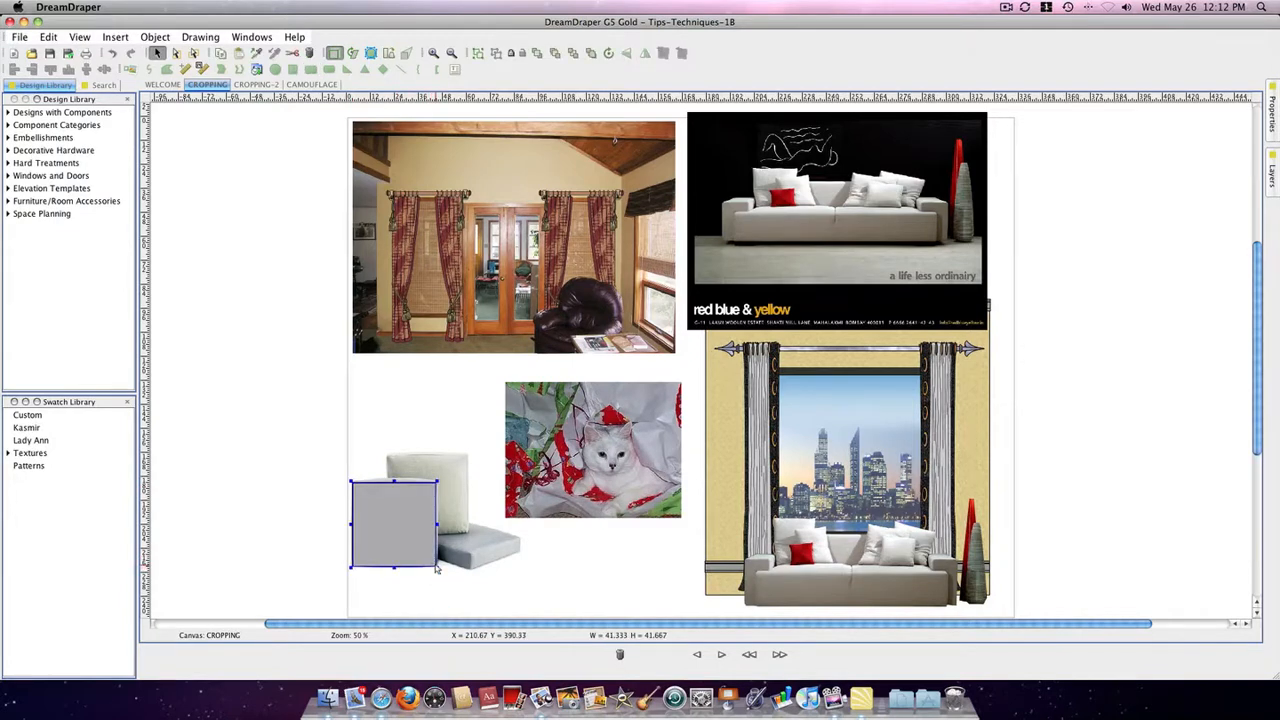
click(451, 470)
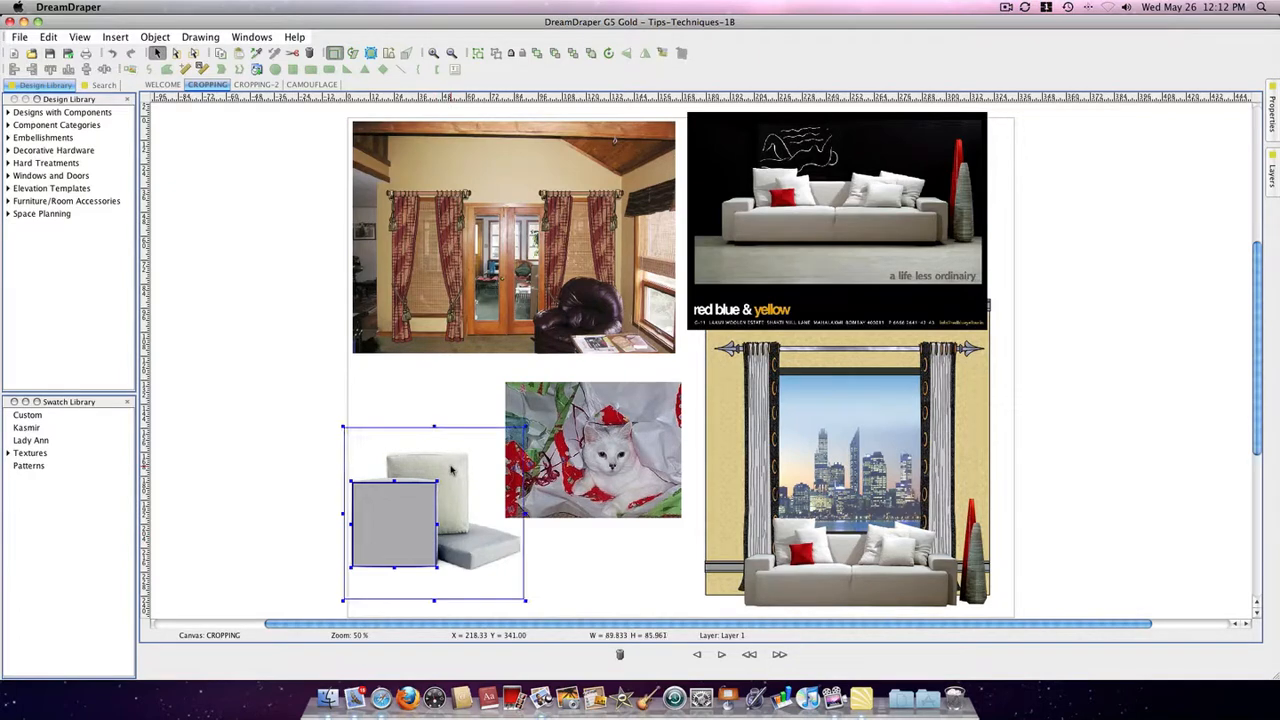
click(662, 55)
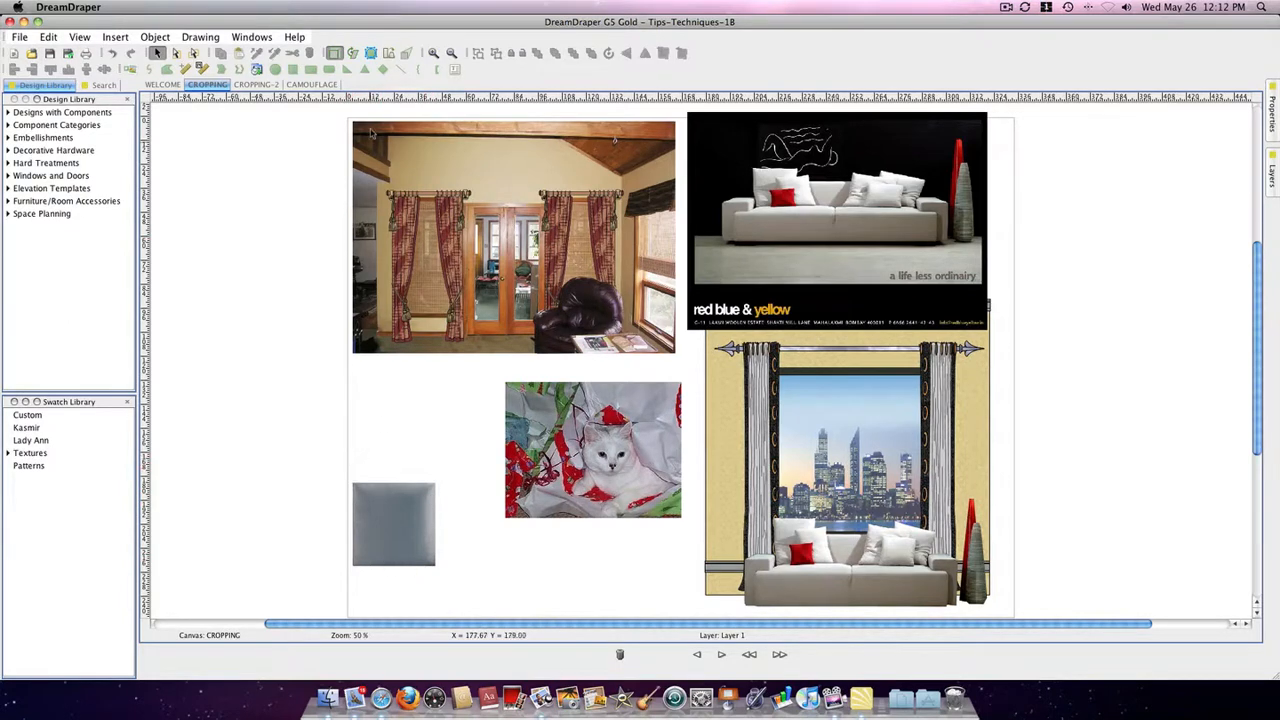
Draw a diamond about 34 by 56 on the cat photo and position it over the cat's face
click(382, 69)
drag(590, 400, 660, 514)
drag(630, 474, 608, 470)
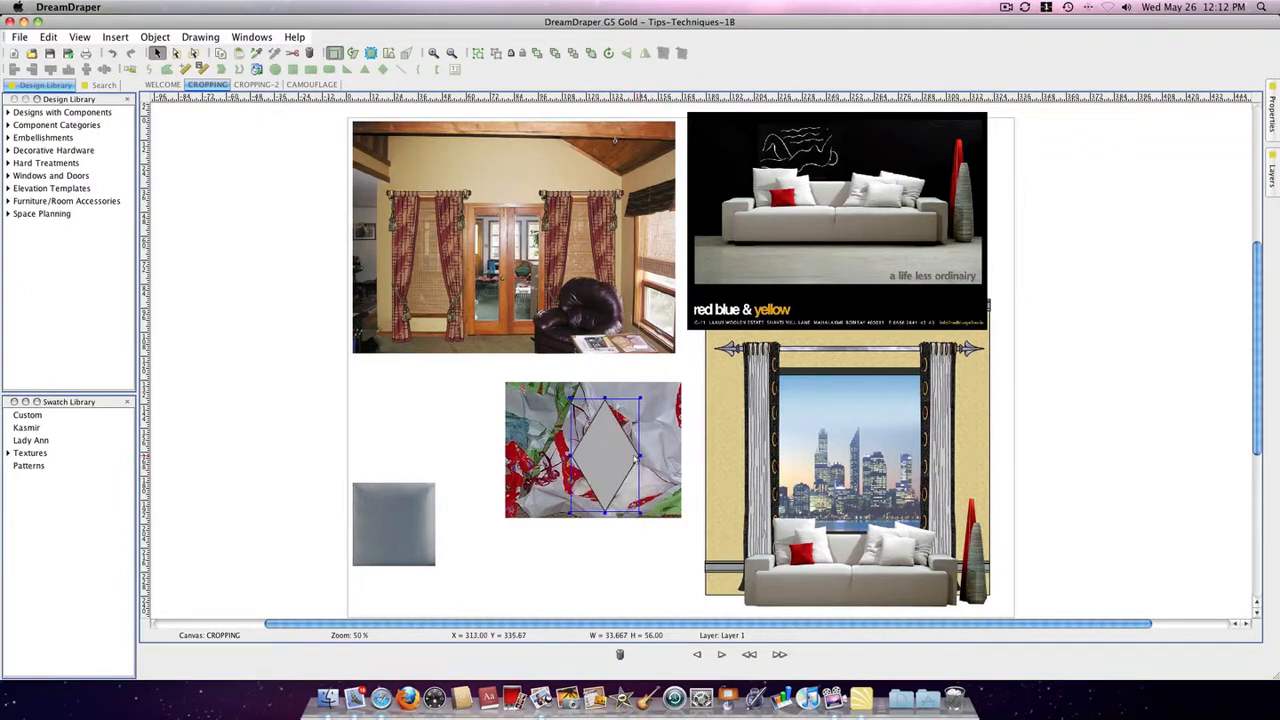
click(610, 455)
click(612, 455)
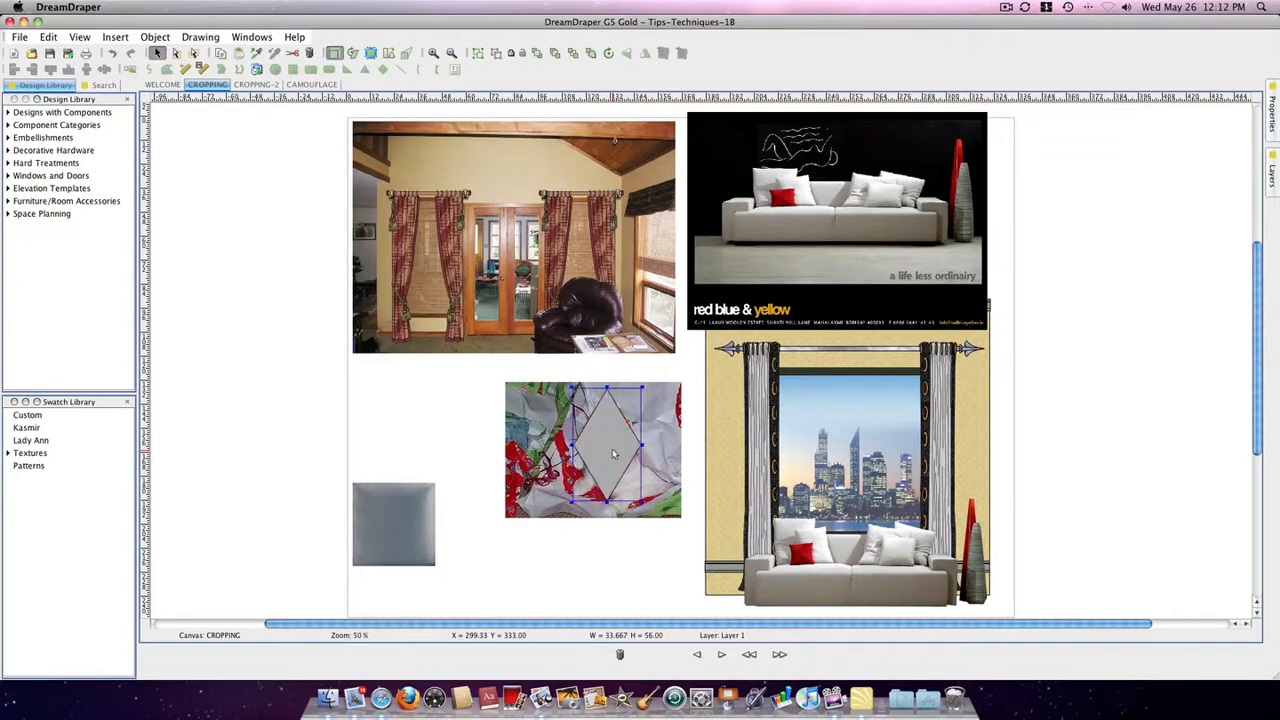
Crop the cat photo to the diamond shape and move the cropped piece to the left
shift+click(530, 418)
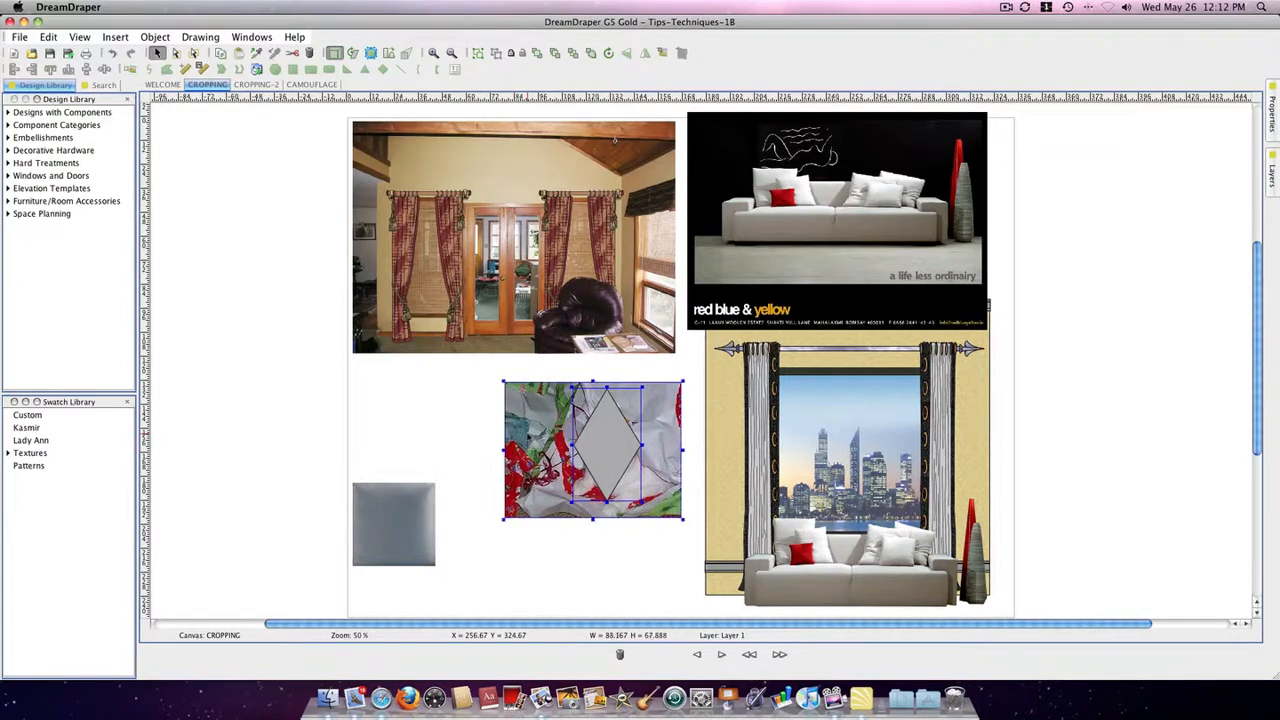
click(663, 53)
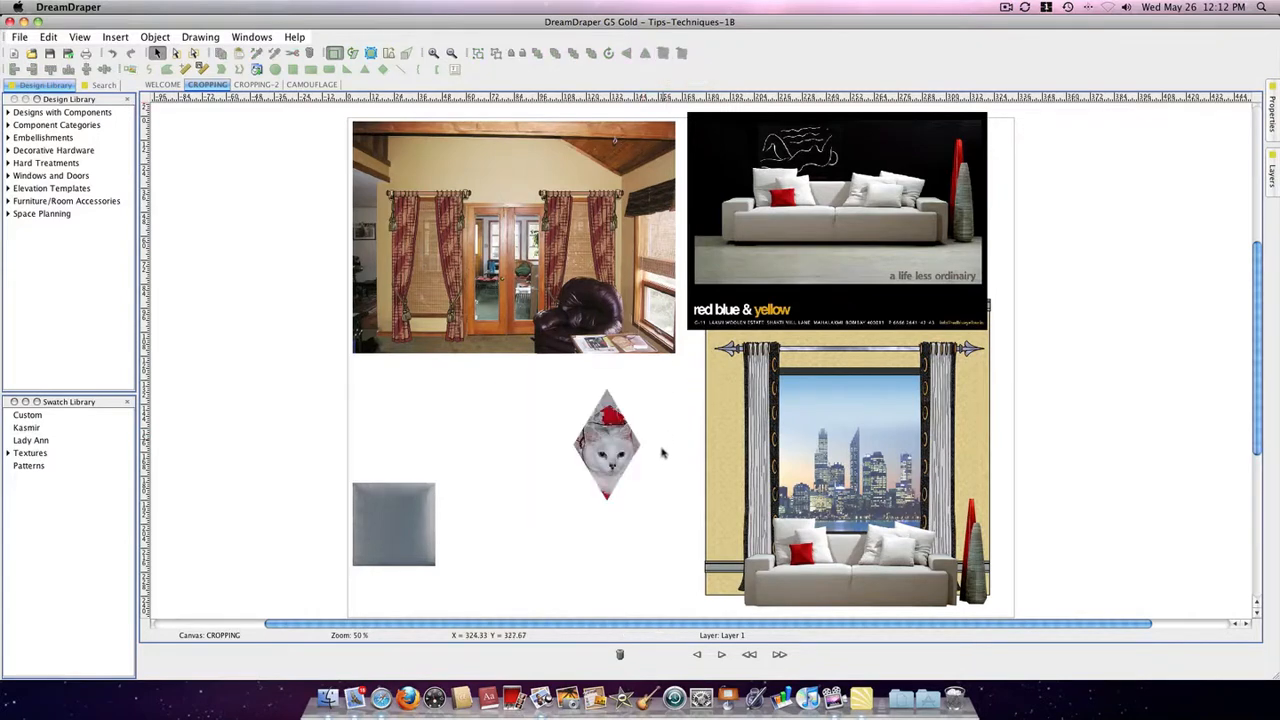
drag(619, 459, 580, 459)
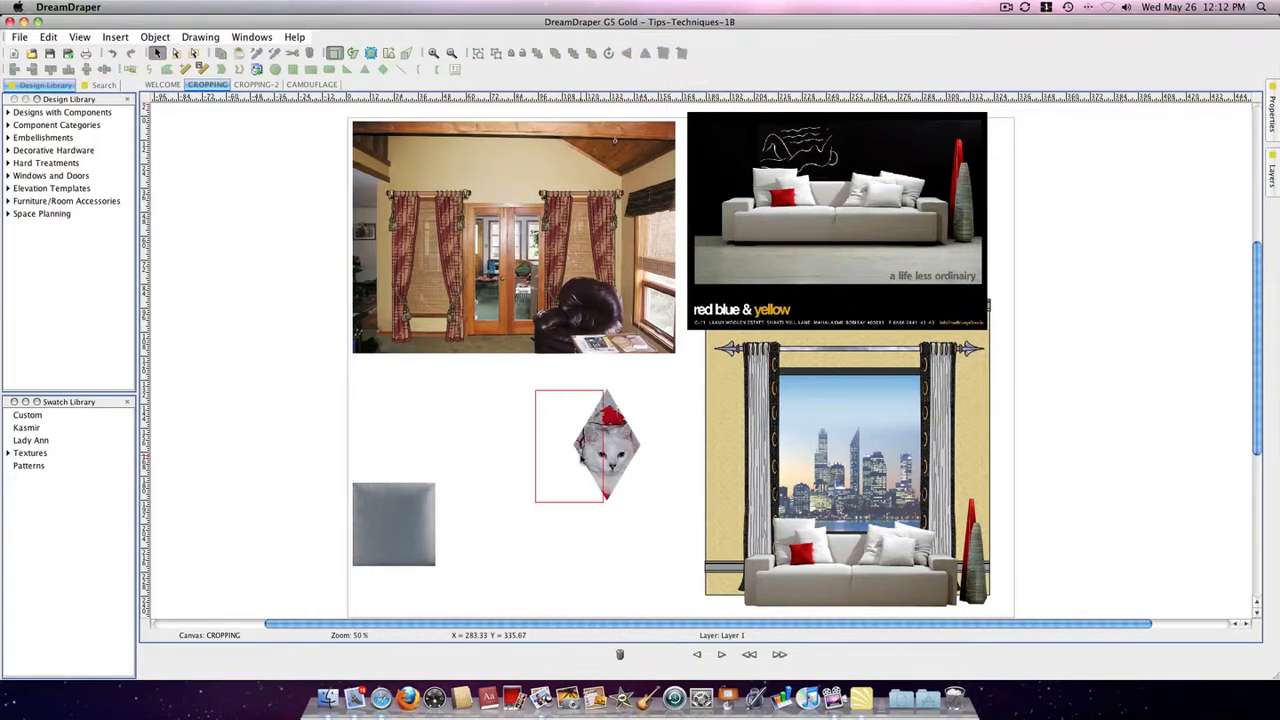
click(445, 458)
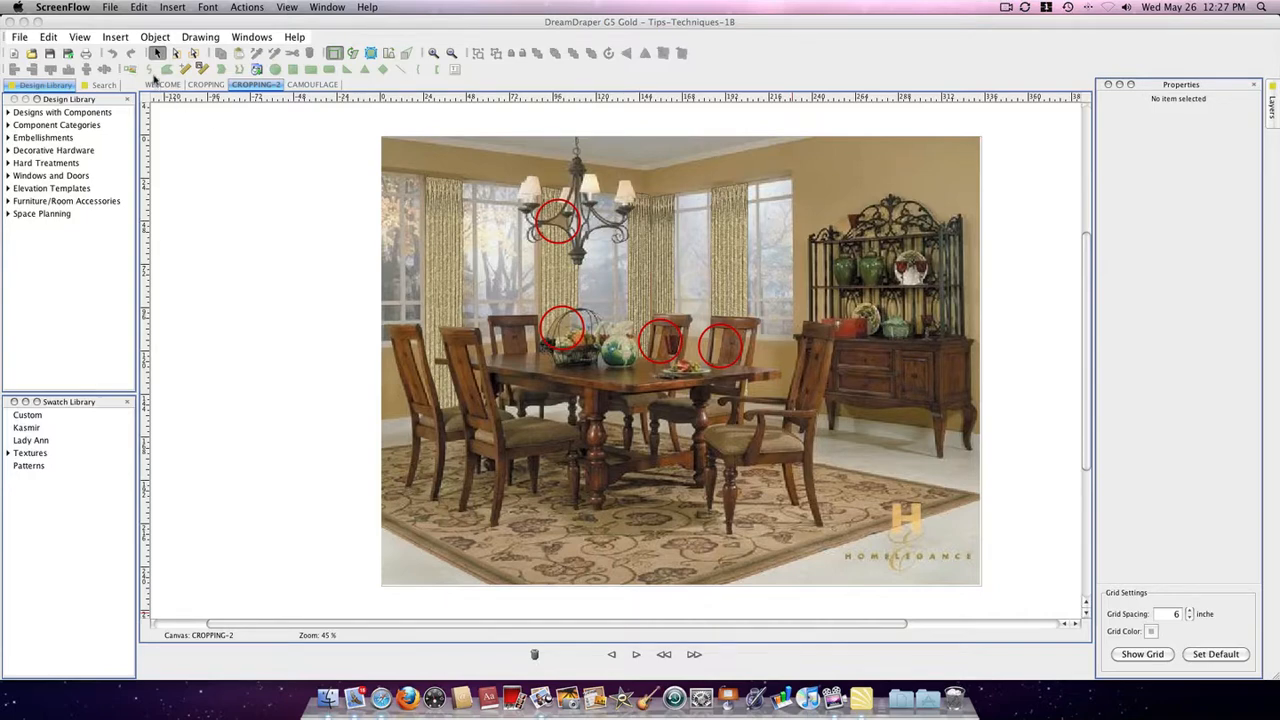
Outline the circled gap in the back of the chair behind the wine glass with a shape about 6 by 18
click(150, 74)
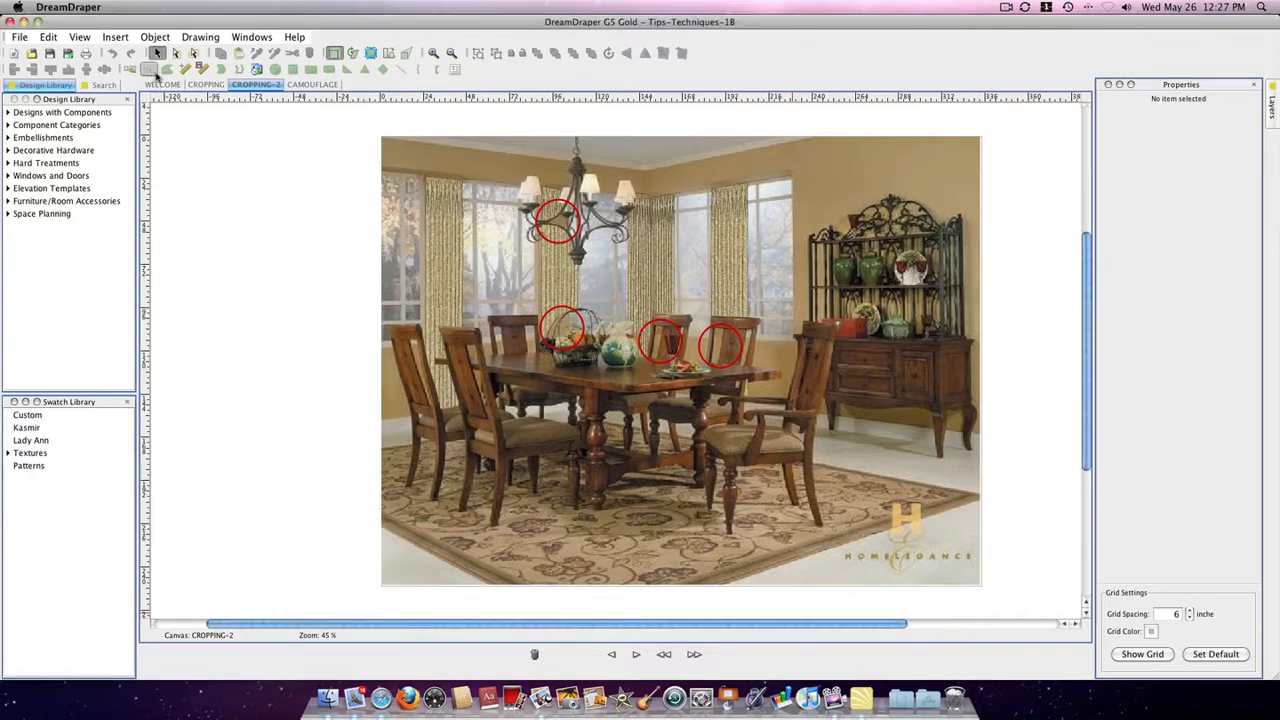
click(434, 55)
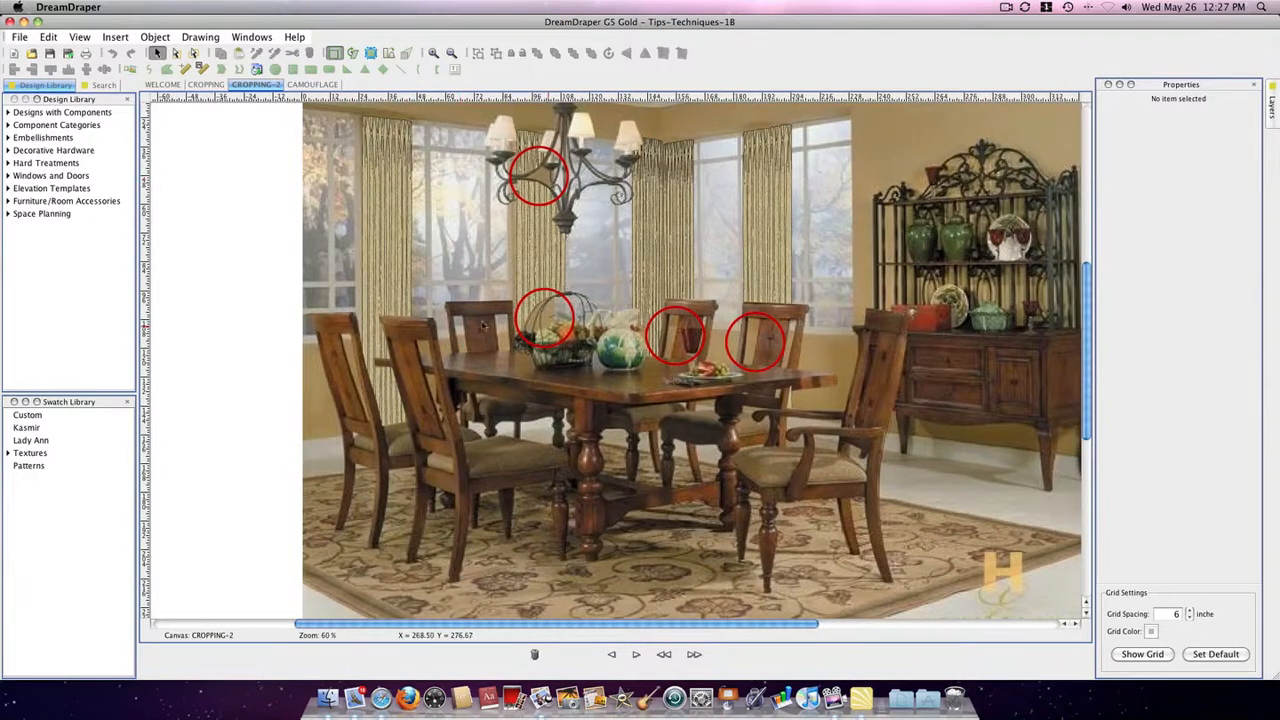
click(148, 69)
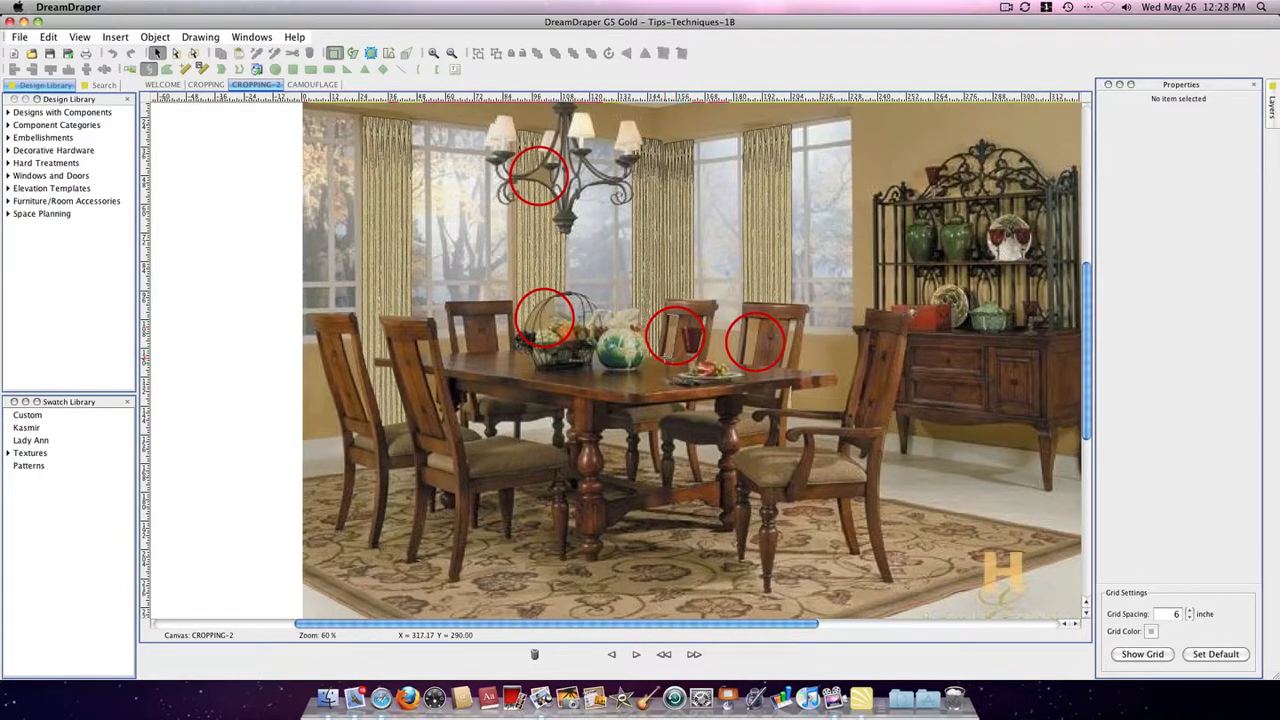
drag(665, 360, 671, 312)
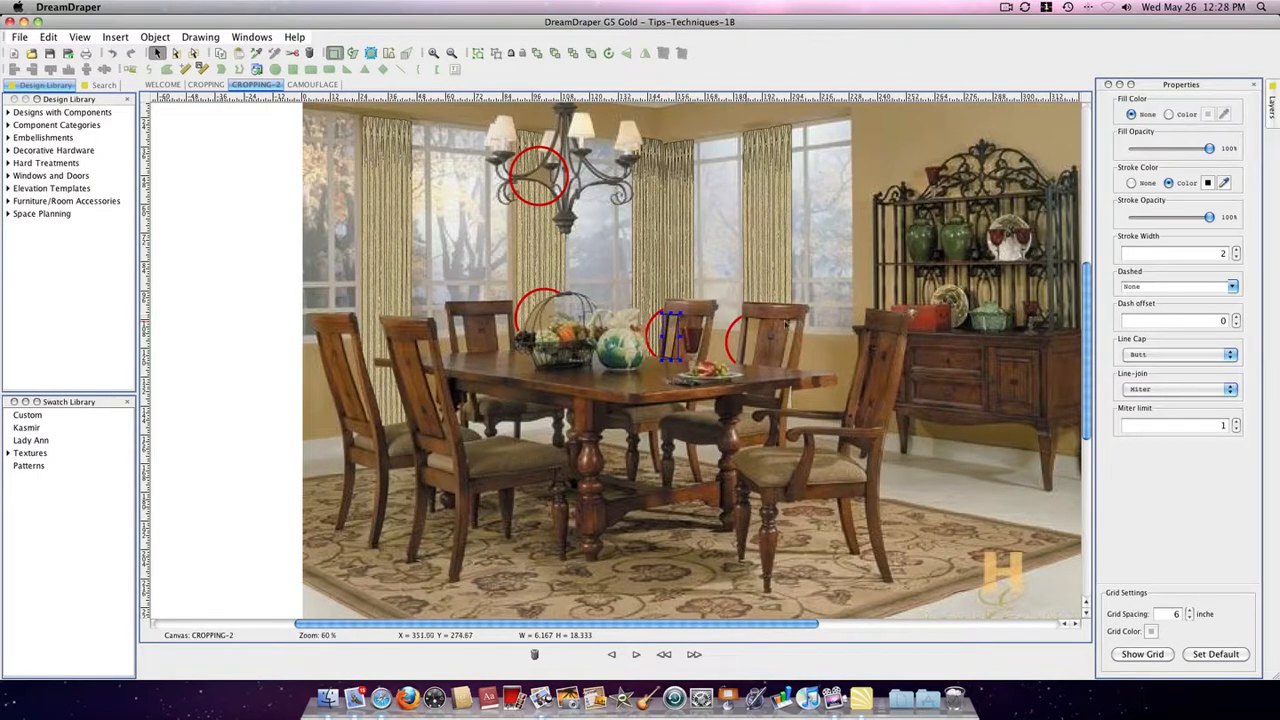
Give the gap shape a colour fill and no stroke, and apply the custom swatch Kasmir-Swirl-15 to it
click(1168, 115)
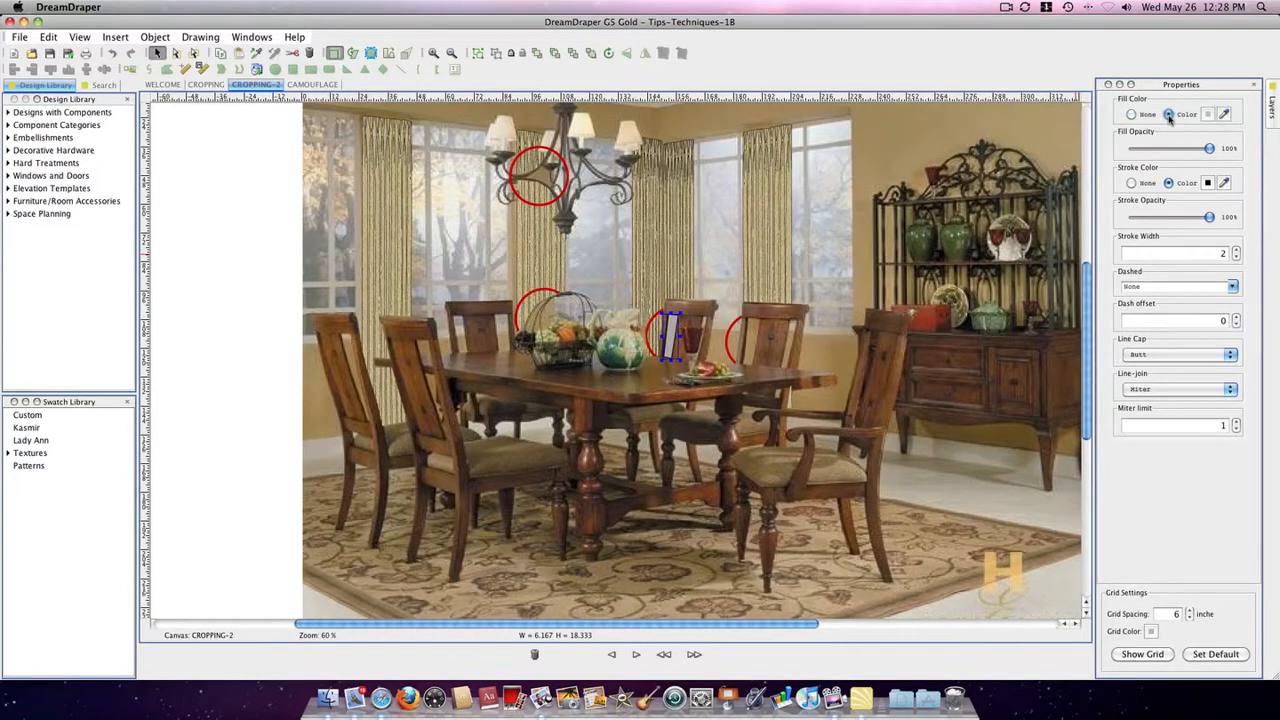
click(1131, 184)
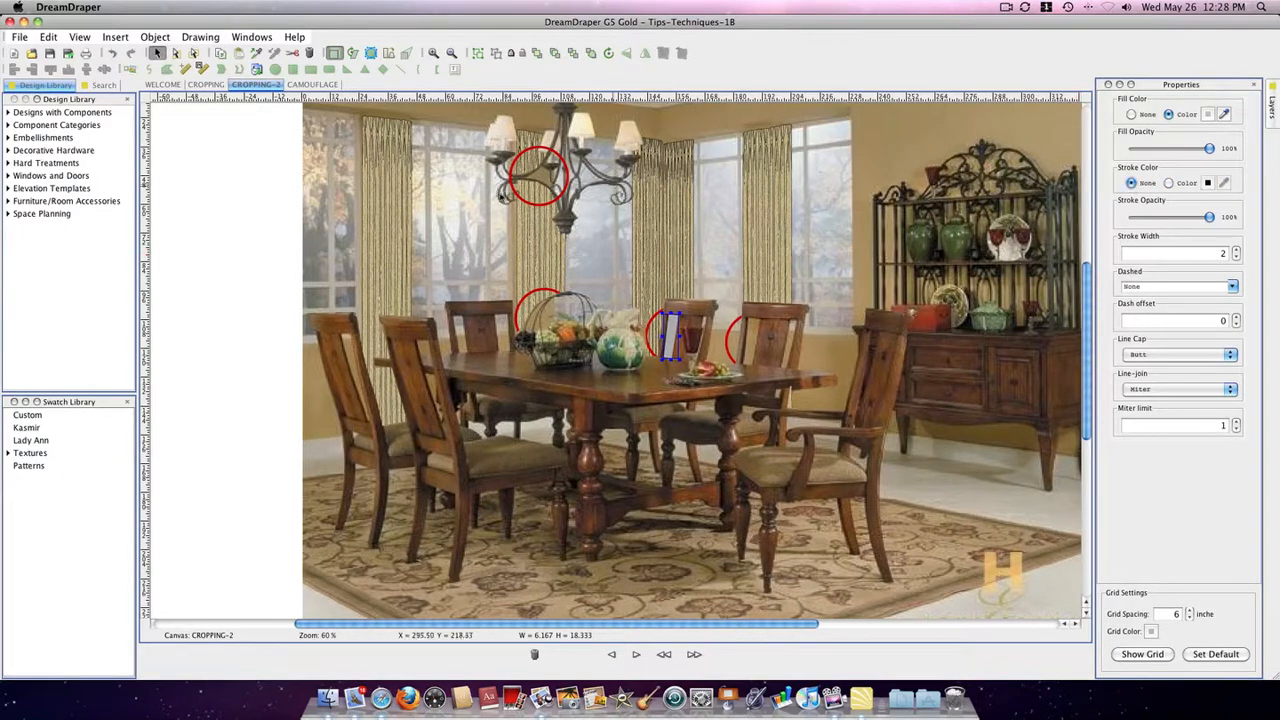
click(28, 415)
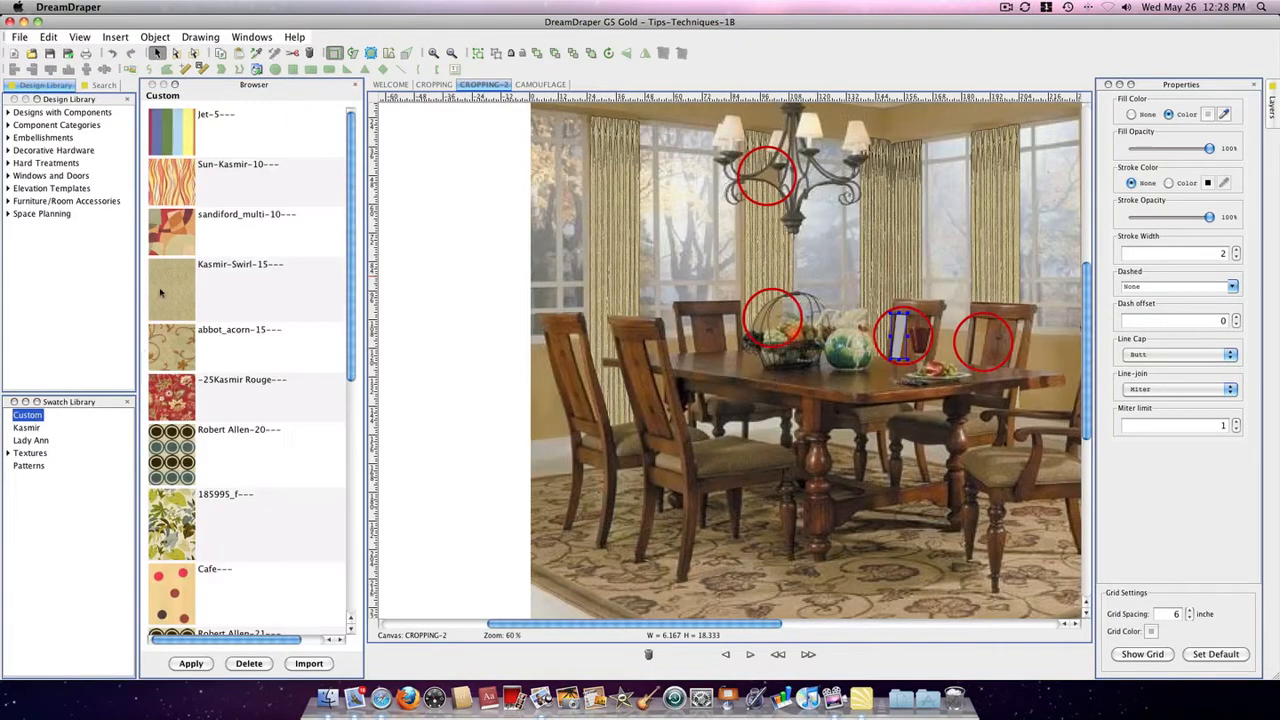
click(167, 287)
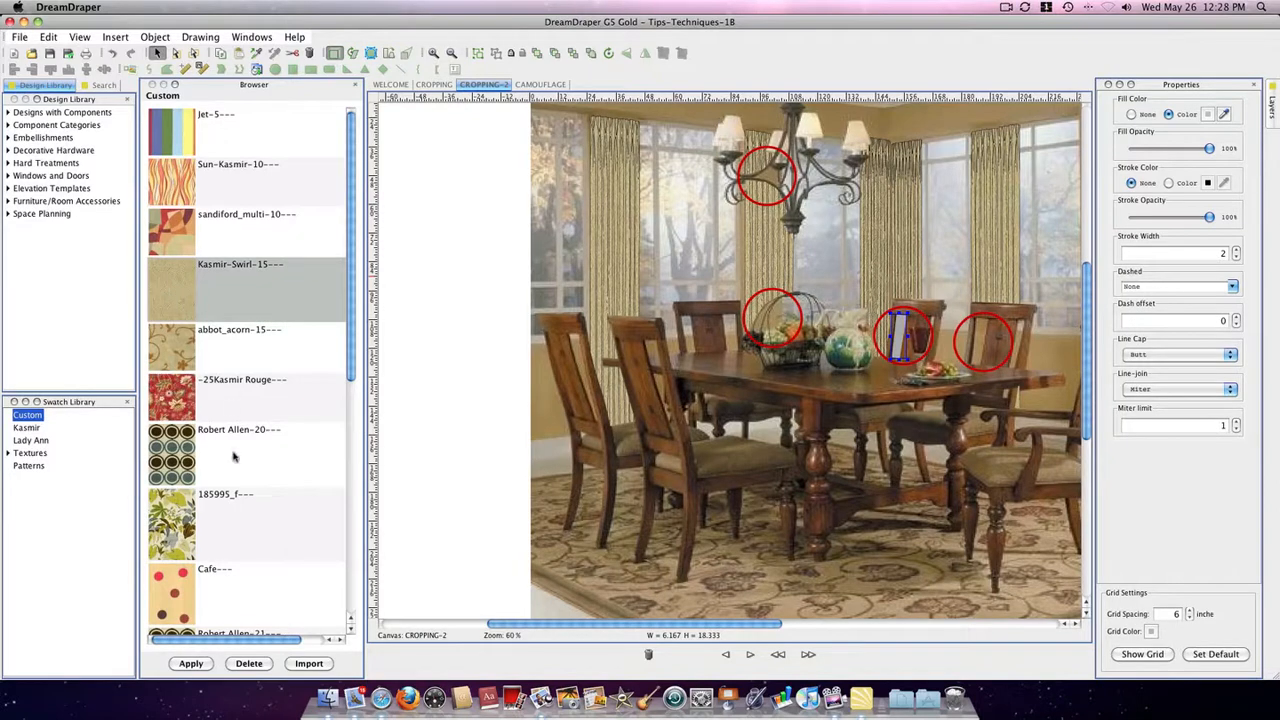
click(193, 665)
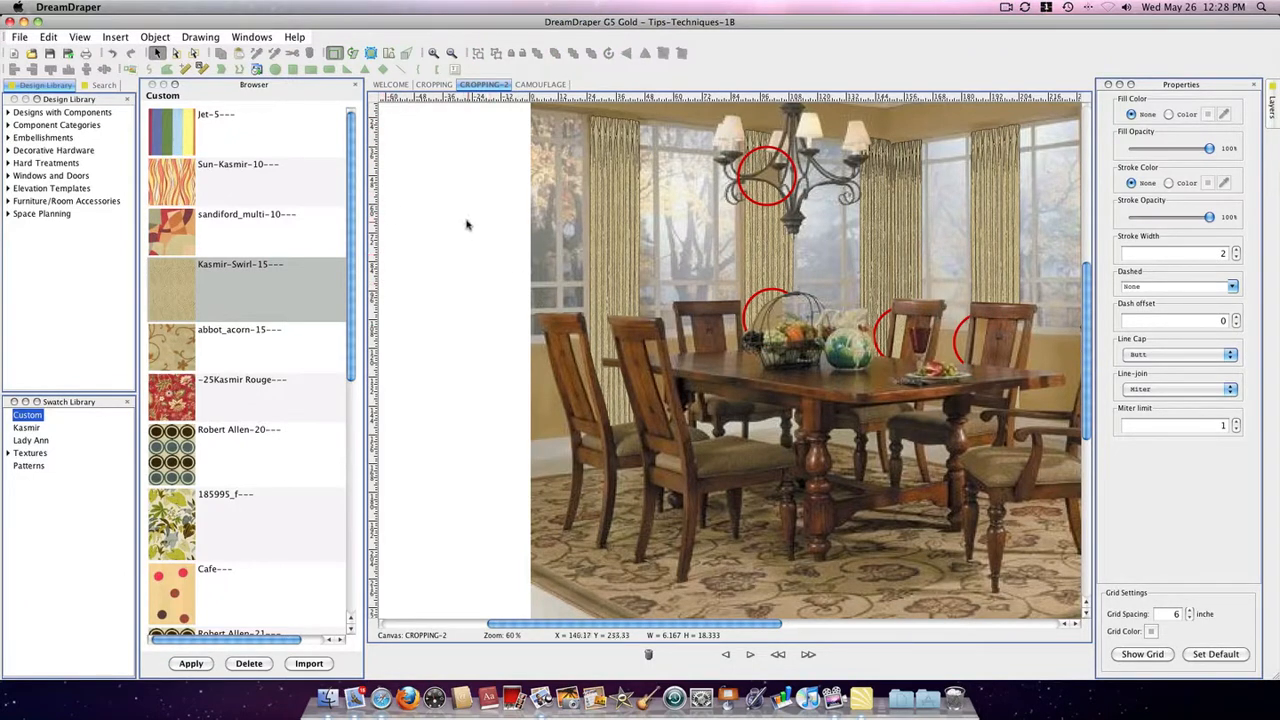
Outline the circled gap in the next chair back to the right, about 7.5 by 20, and fill it with Kasmir-Swirl-15 without a stroke
click(149, 70)
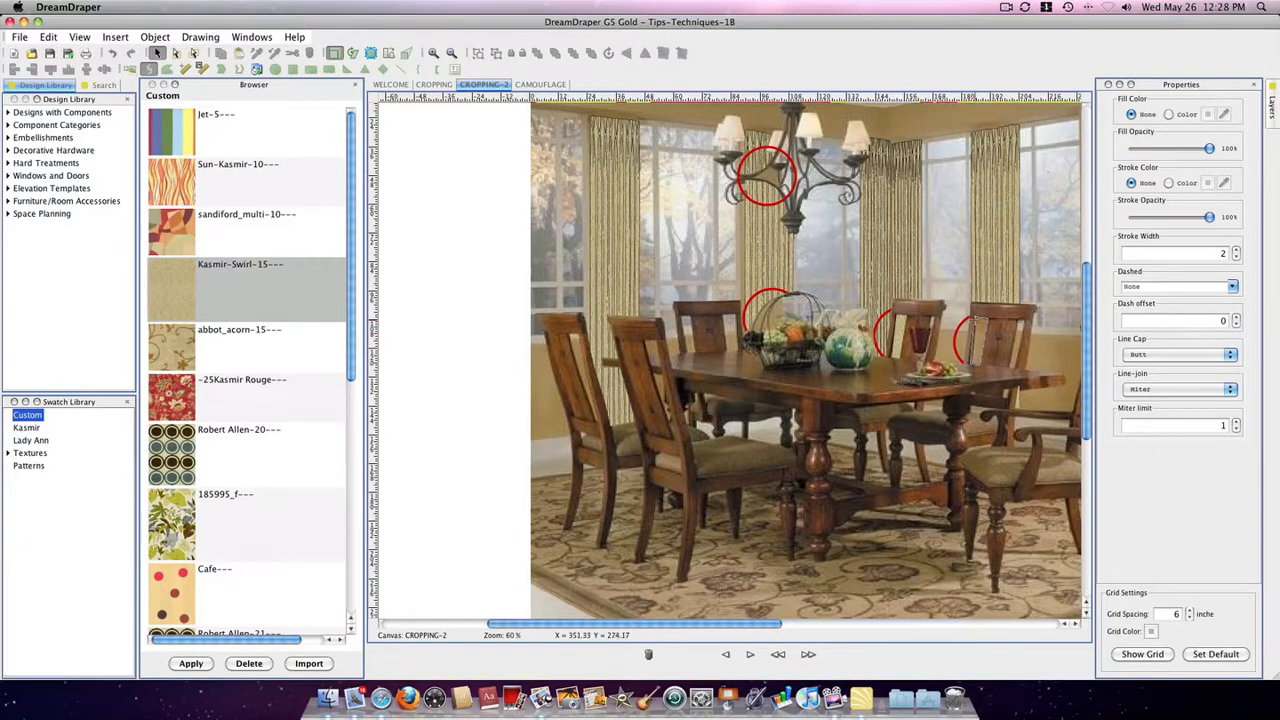
drag(968, 316, 990, 367)
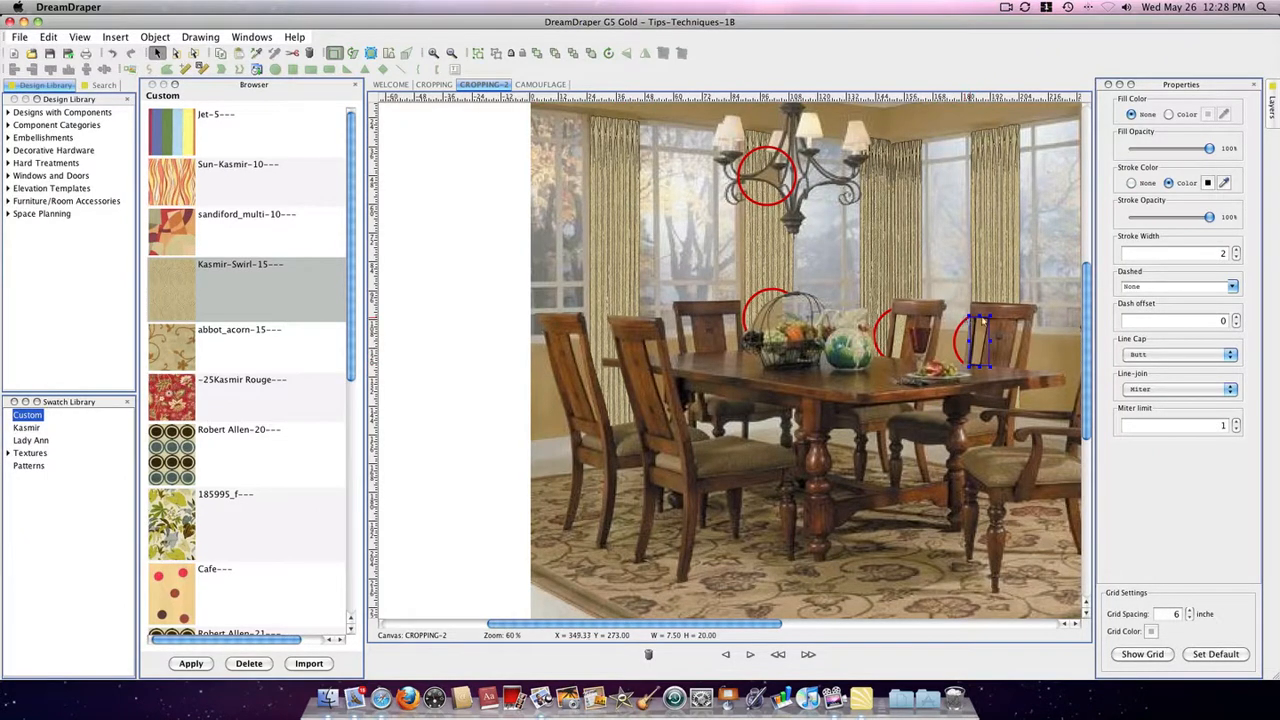
click(1169, 114)
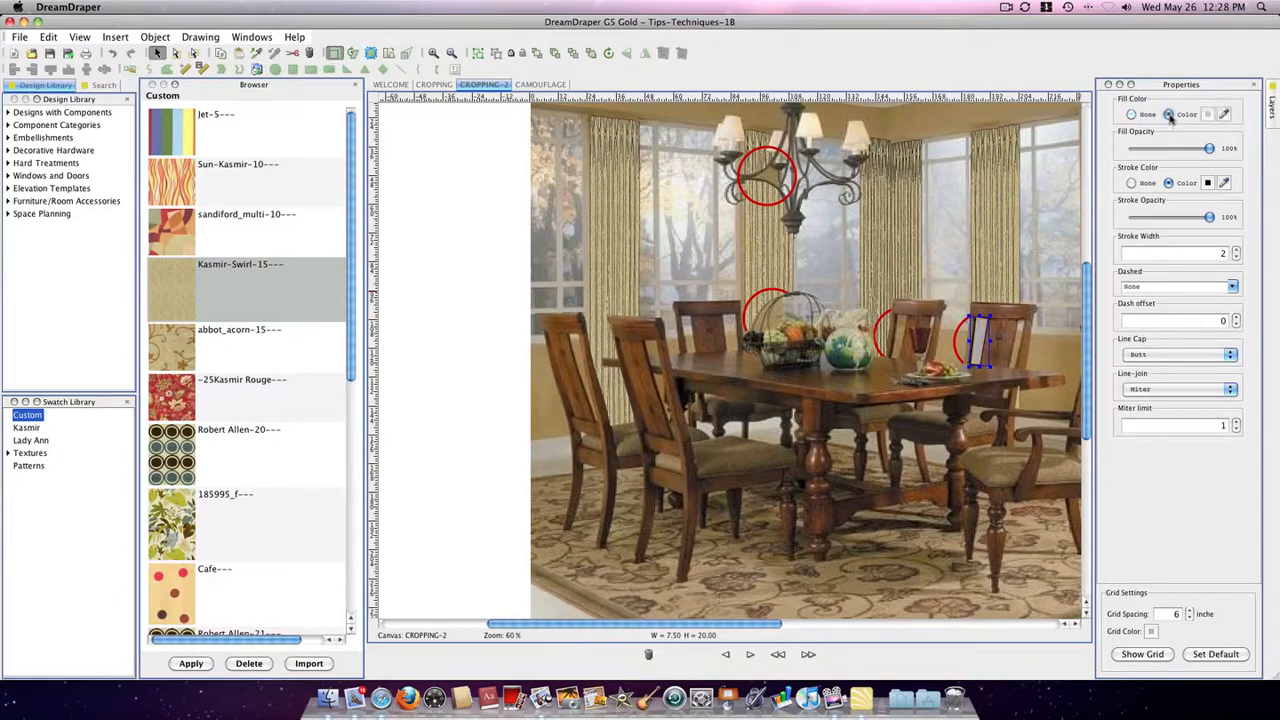
click(1131, 183)
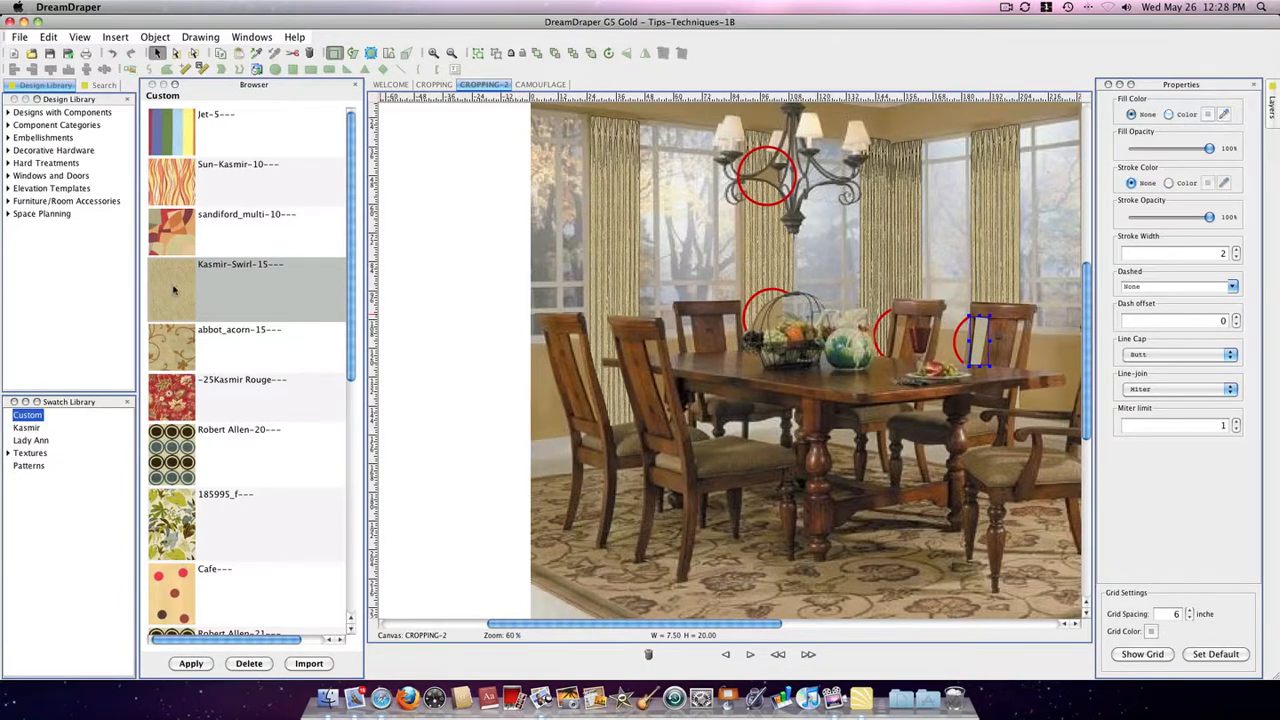
click(418, 297)
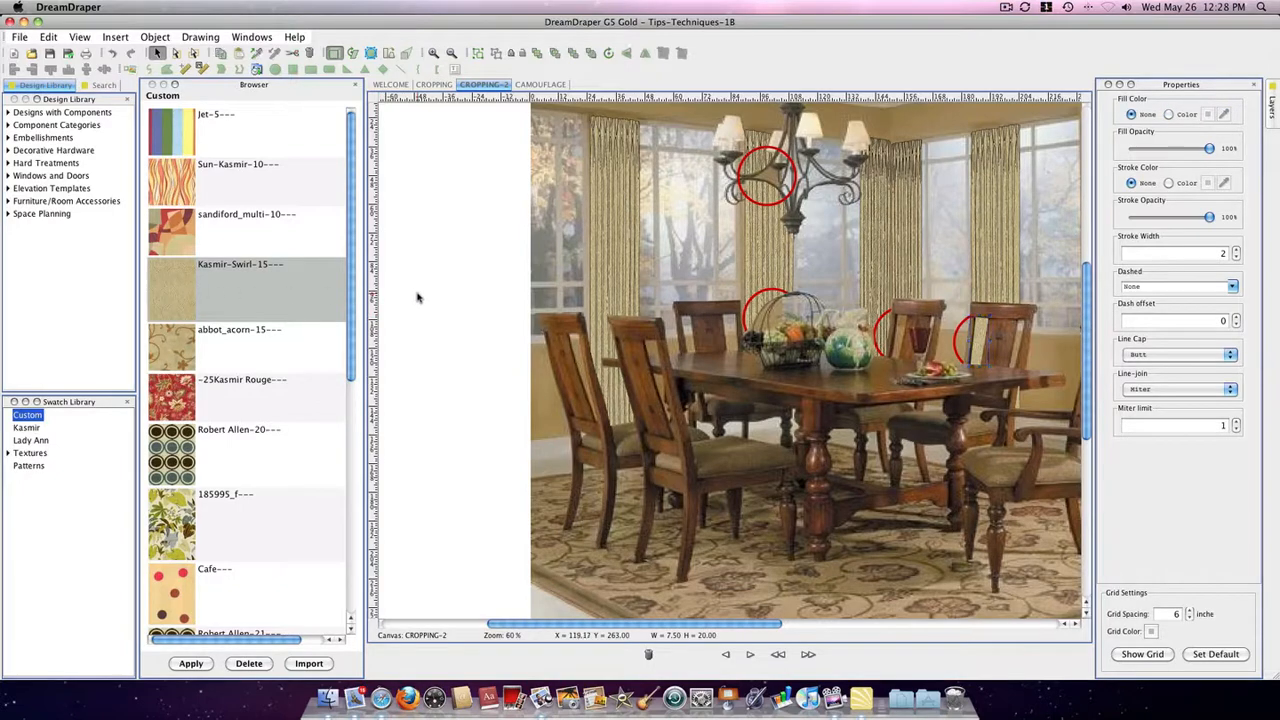
click(451, 54)
click(451, 54)
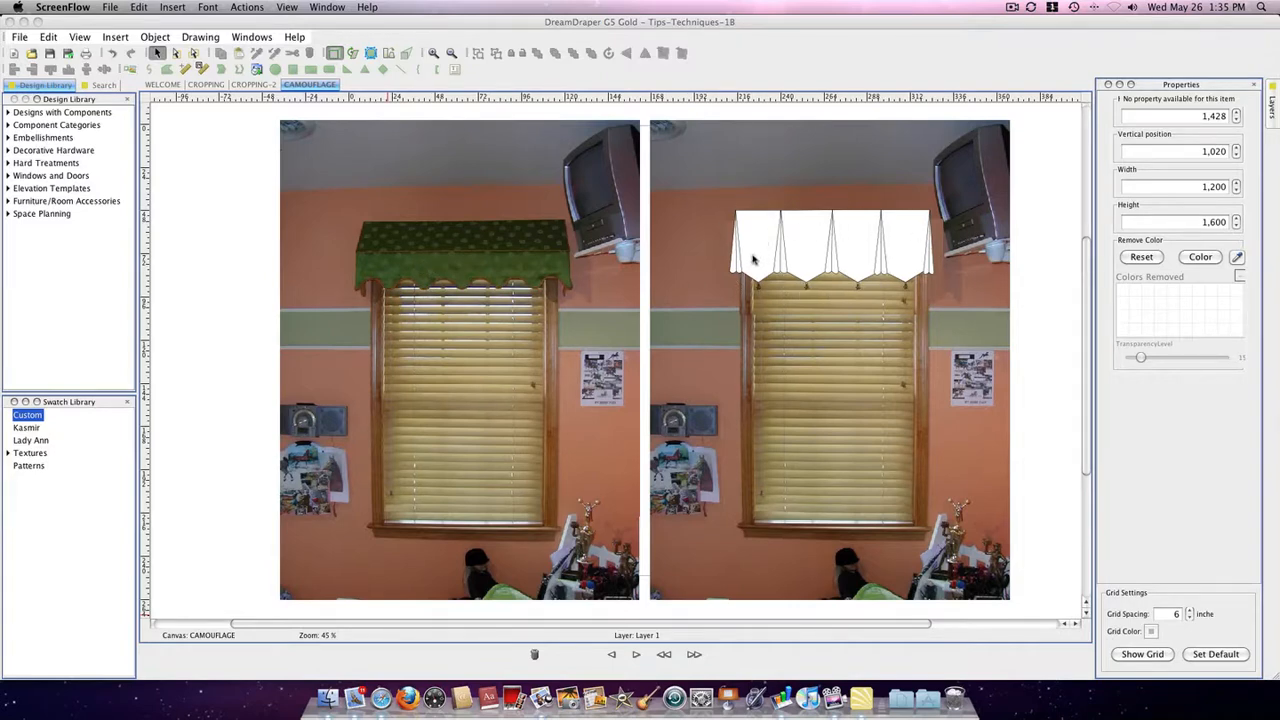
Duplicate the photo of the window with the green valance and place the copy slightly left of the original
click(346, 172)
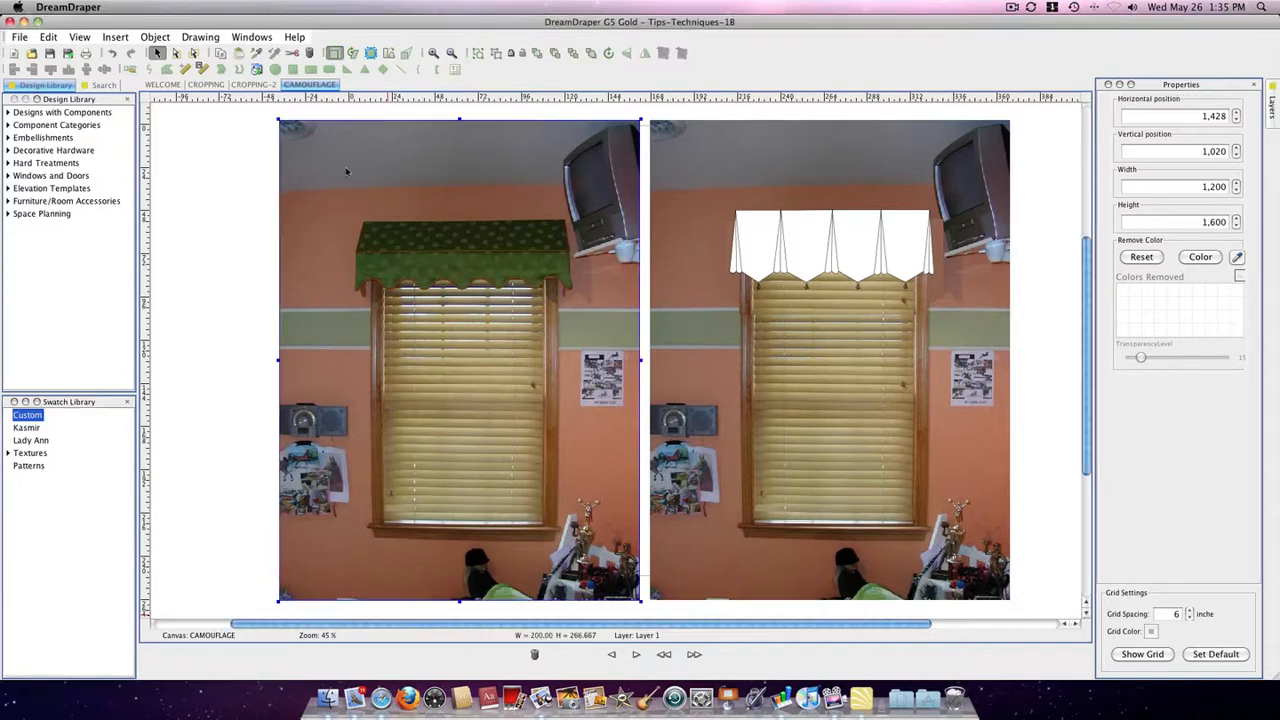
click(240, 56)
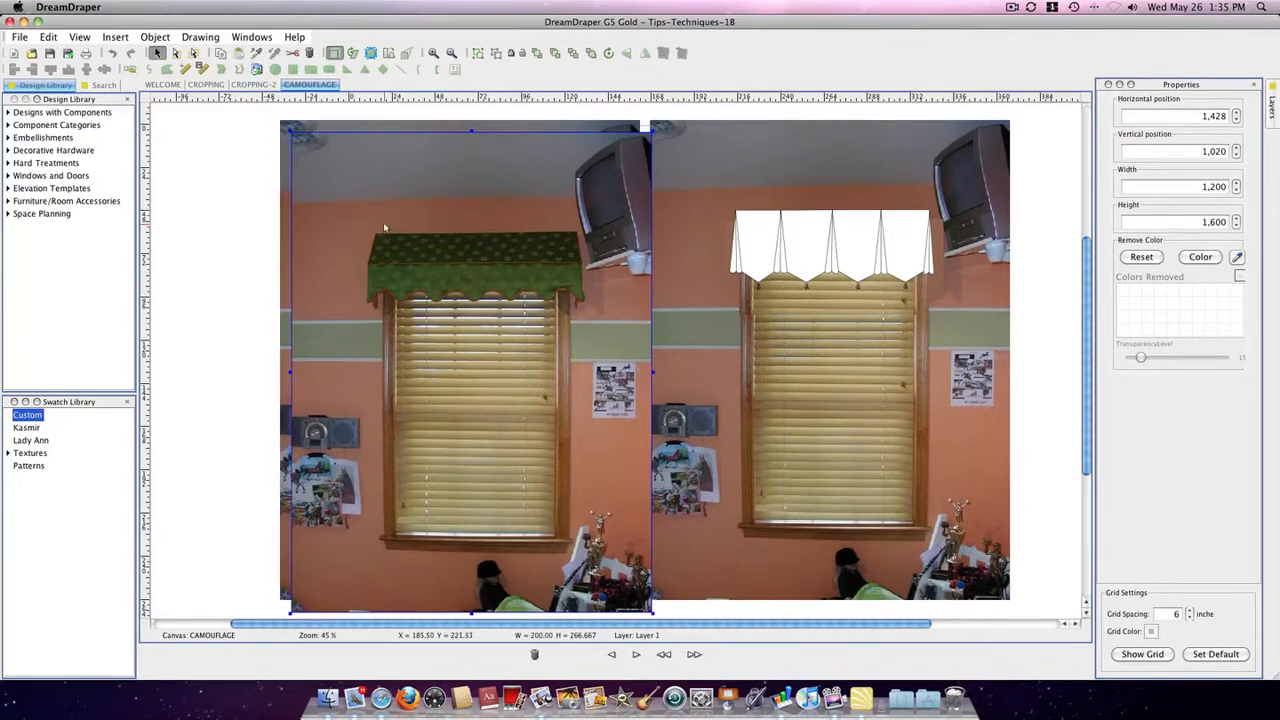
drag(383, 228, 357, 220)
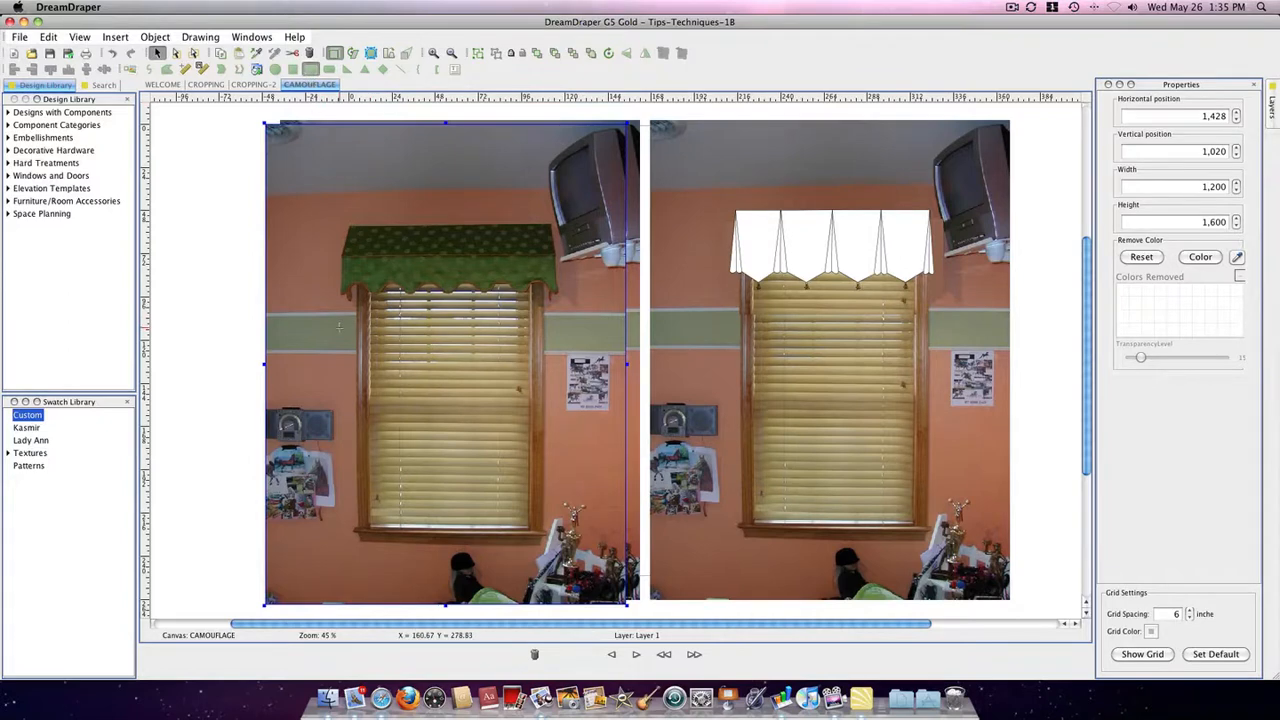
Crop the photo copy to a rectangle about 104 by 42 drawn over the blinds, and move the cropped piece up over the green valance
mouse_move(356, 318)
mouse_down()
mouse_move(370, 386)
mouse_move(544, 397)
mouse_up()
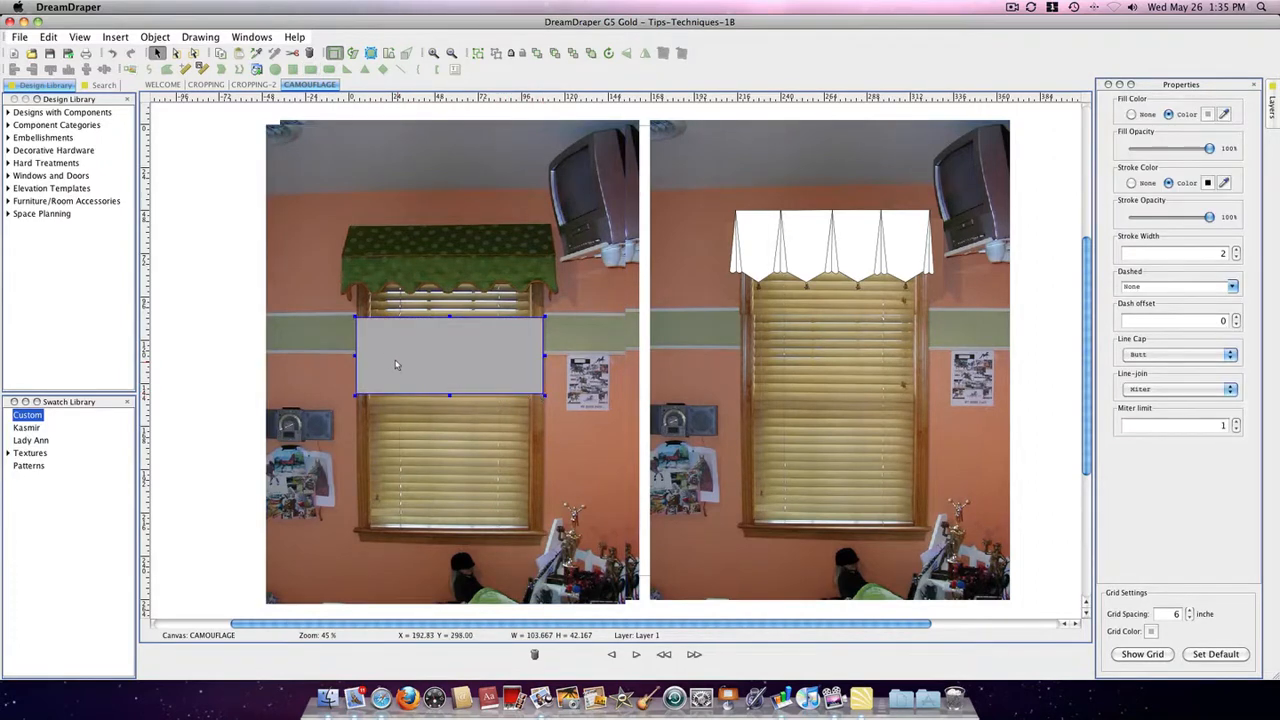
click(312, 185)
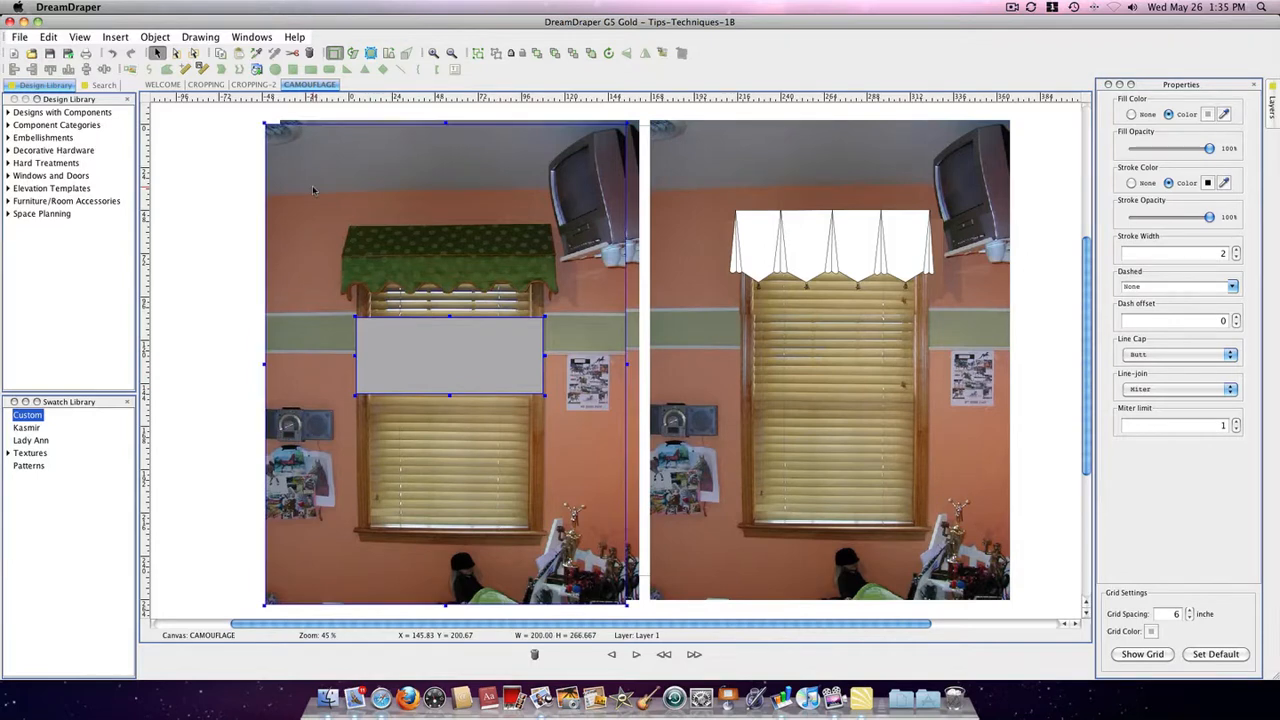
click(663, 53)
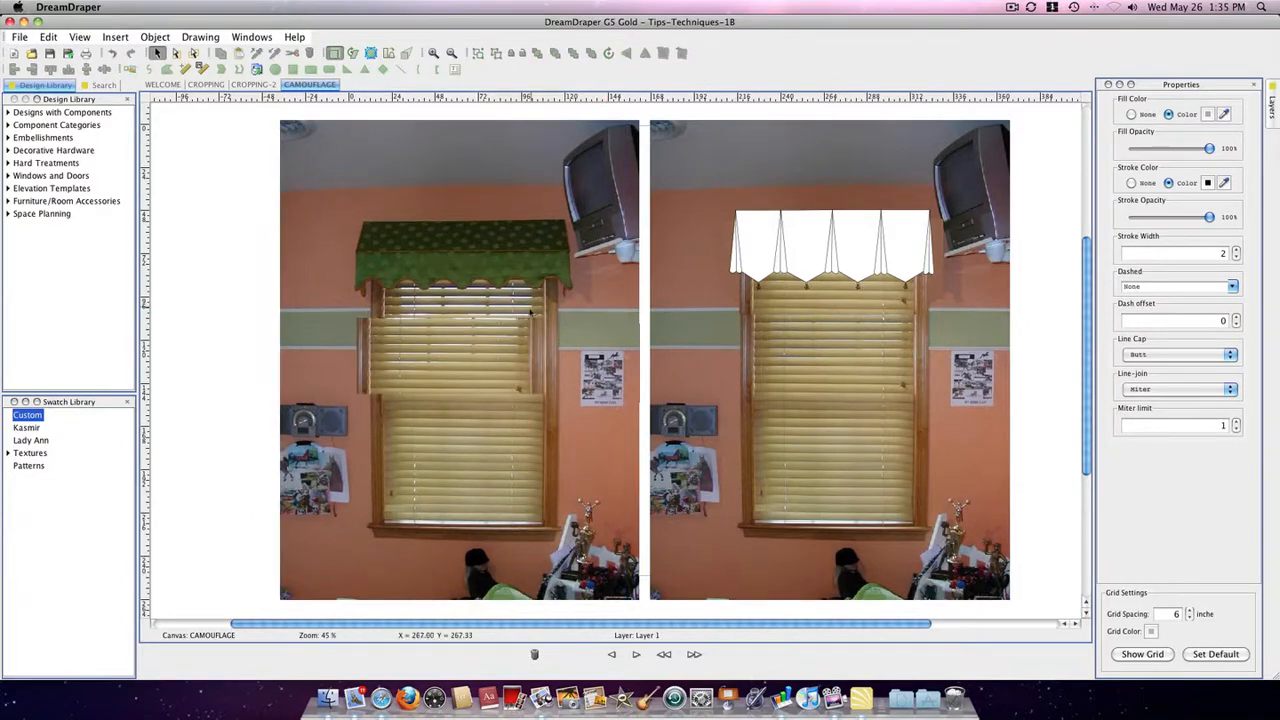
drag(485, 366, 481, 283)
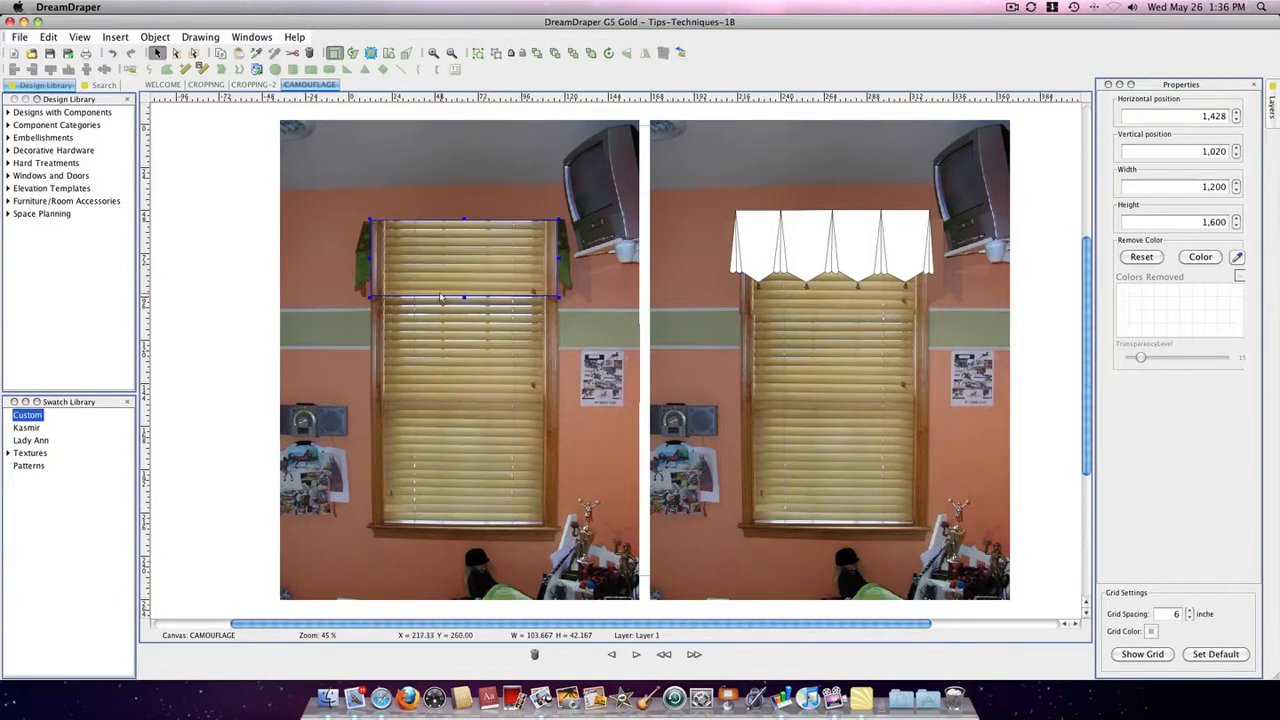
click(204, 349)
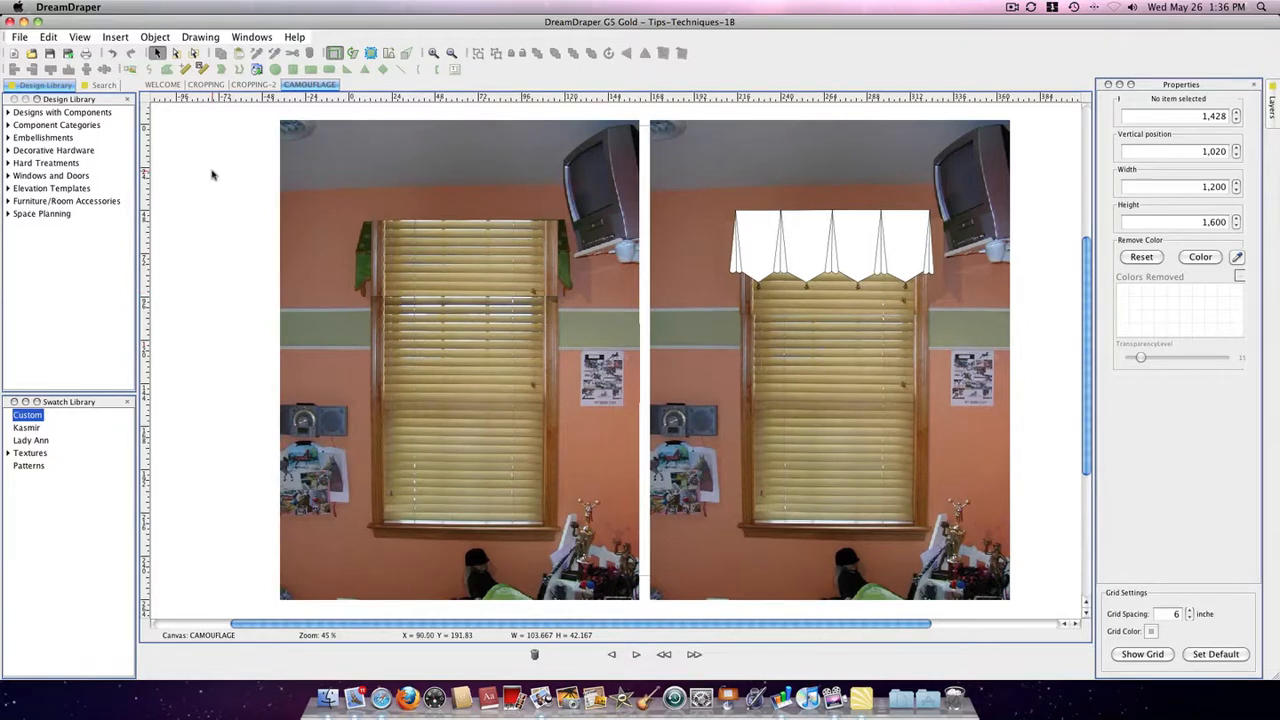
Cover the green valance remnant left of the window with a drawn shape about 13 by 47, without stroke, filled with the sampled wall colour
click(149, 70)
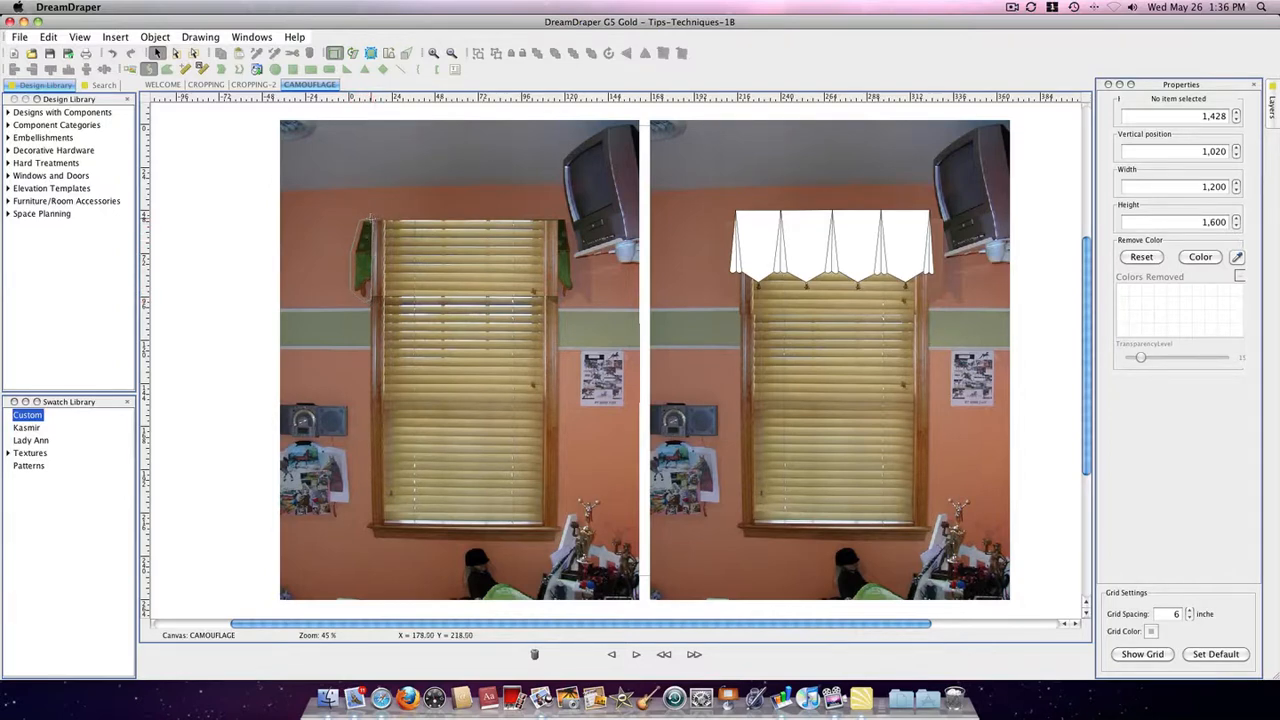
drag(373, 216, 348, 302)
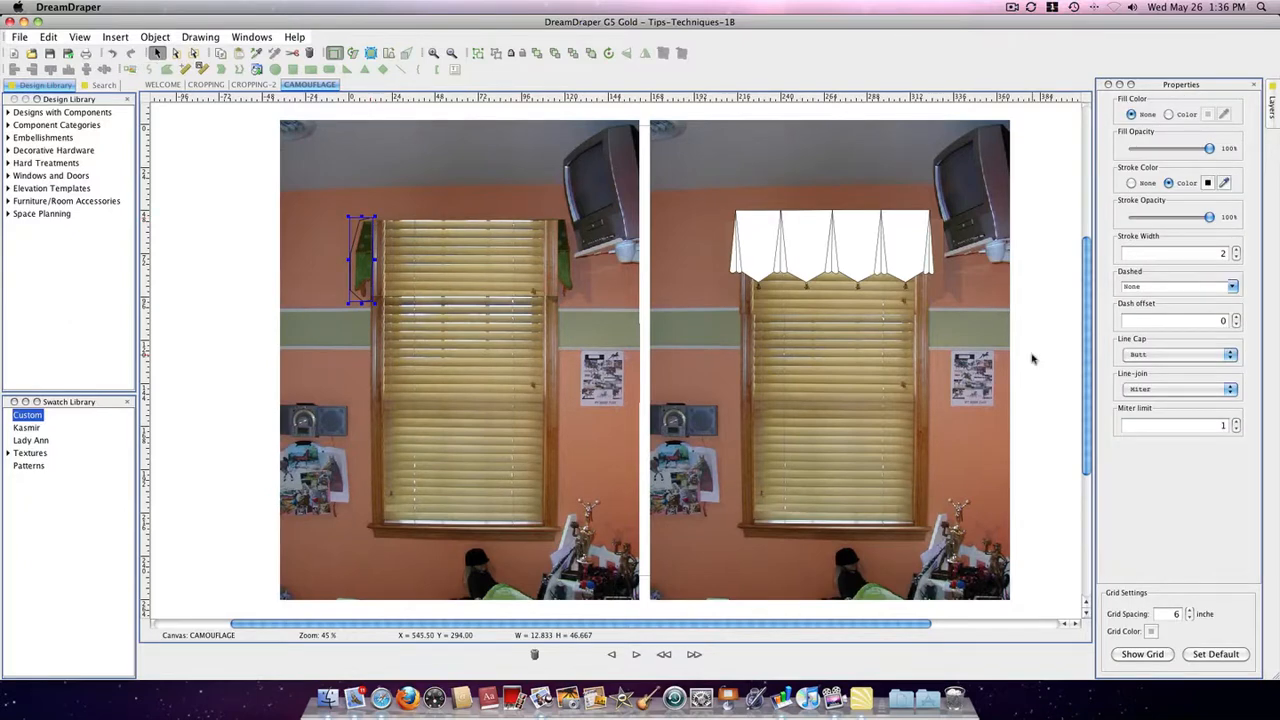
click(1168, 114)
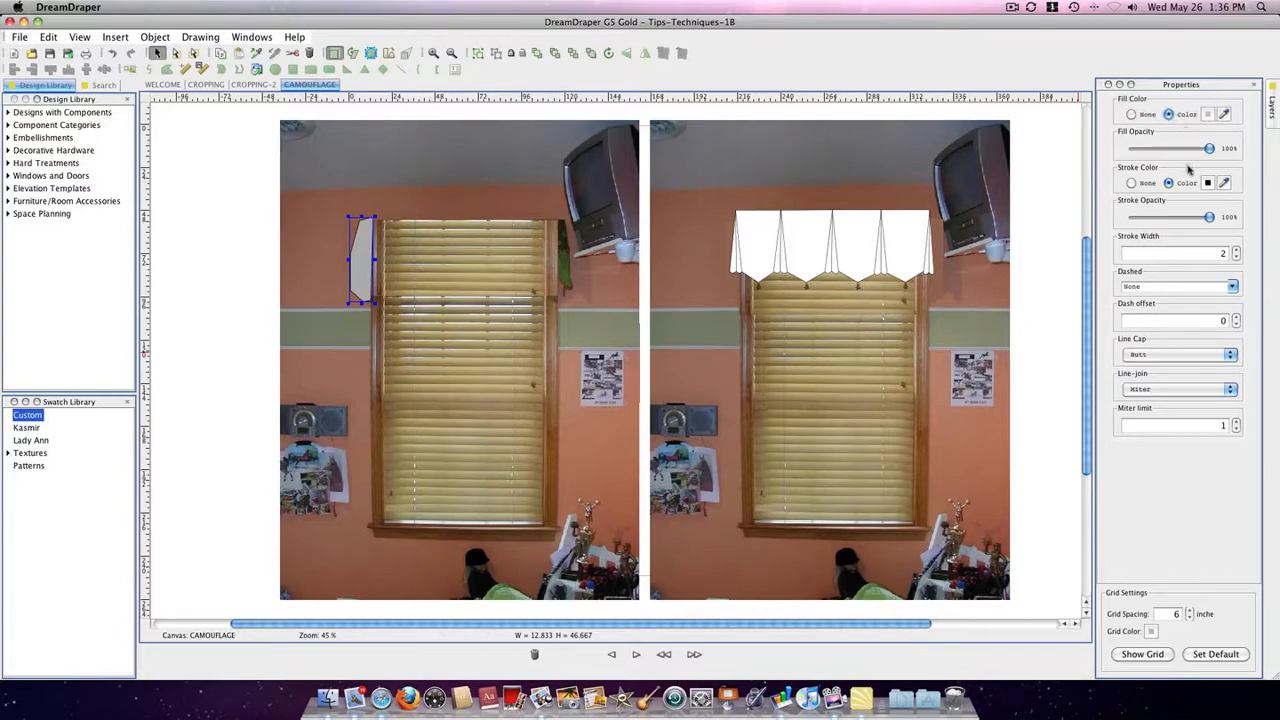
click(1131, 184)
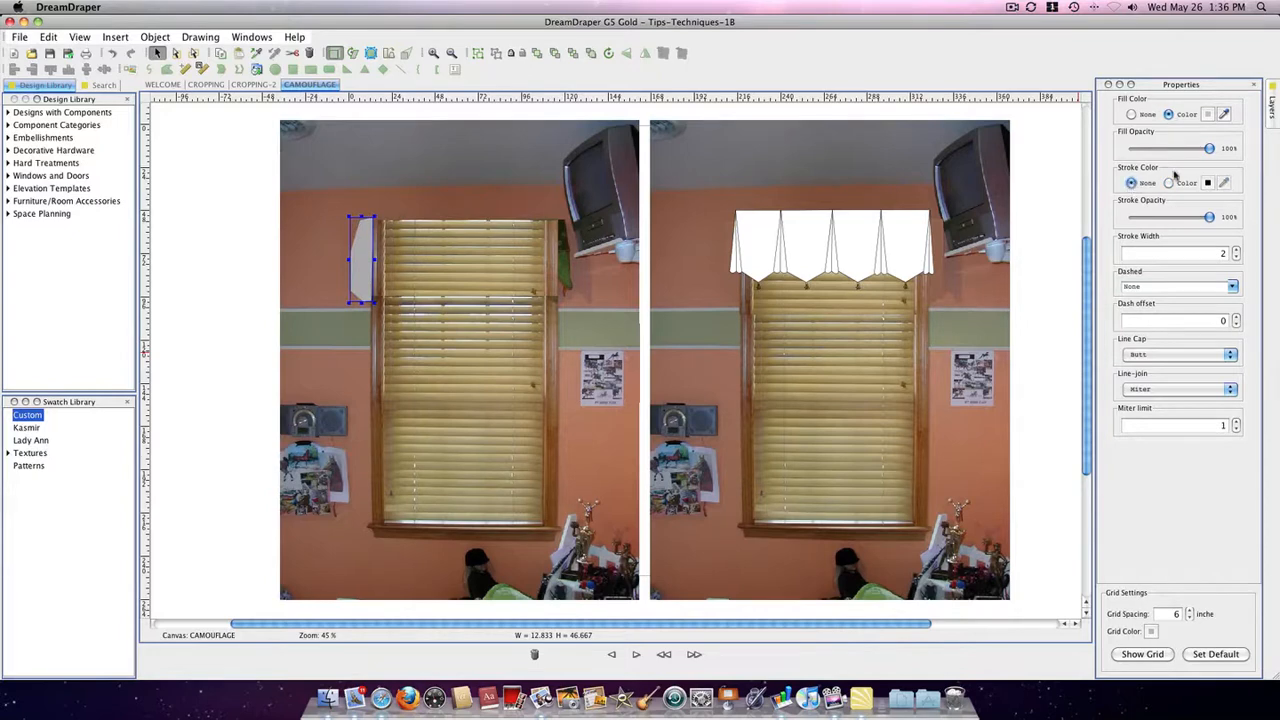
click(1225, 115)
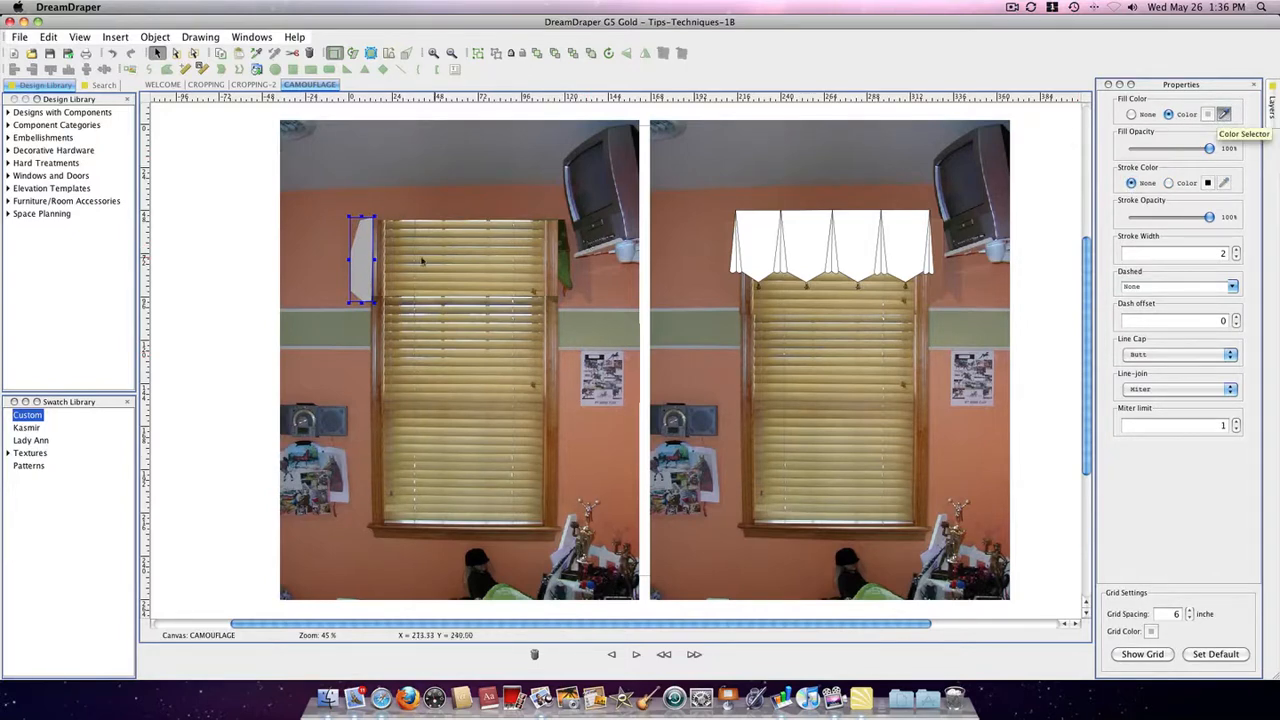
click(342, 272)
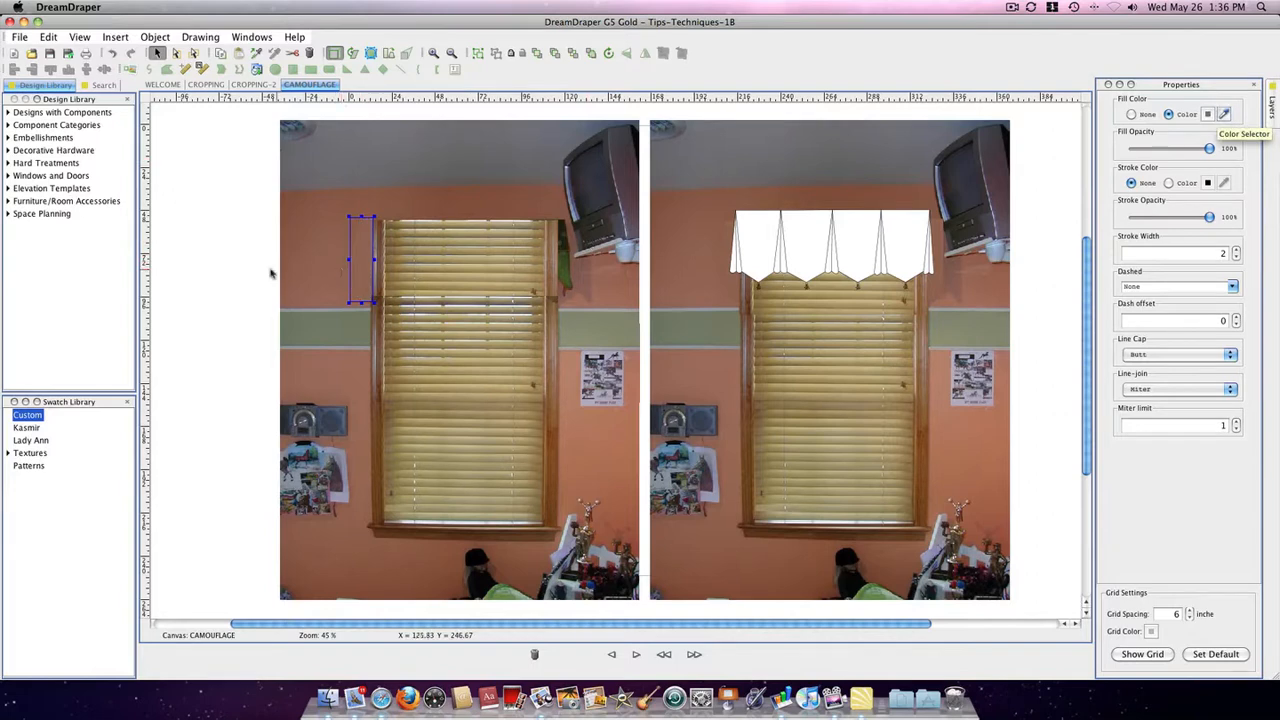
click(237, 273)
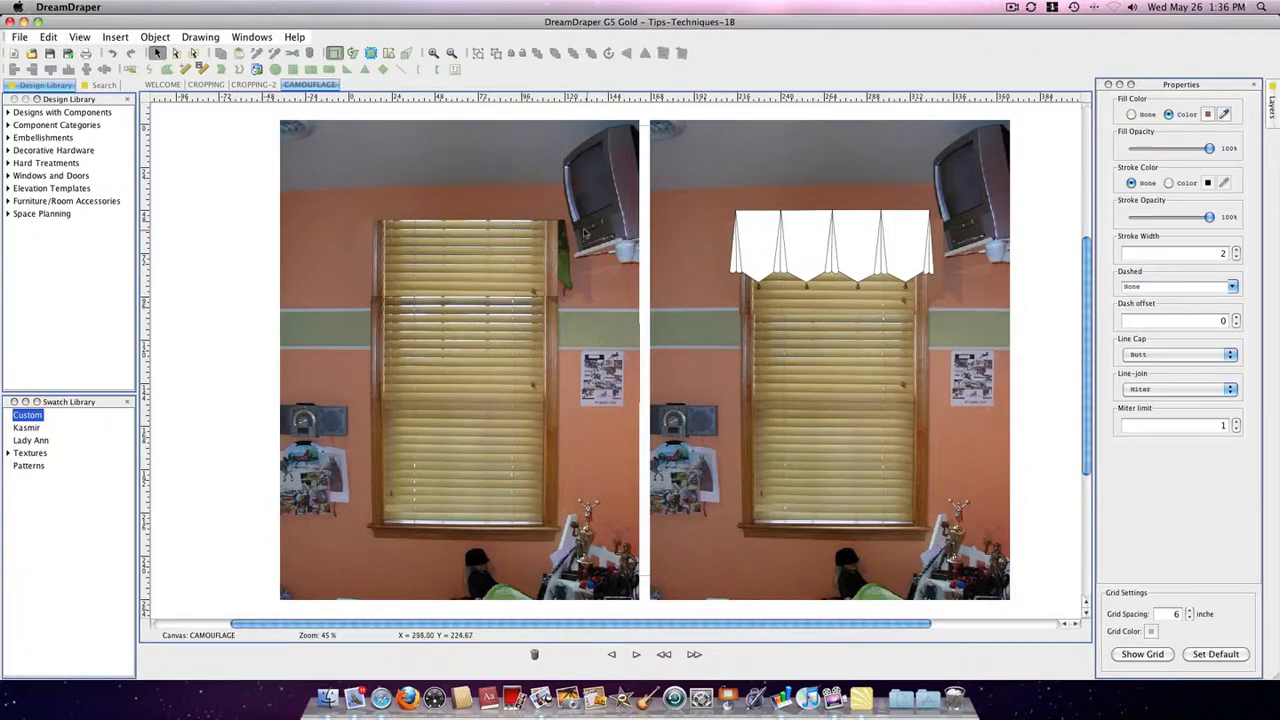
Cover the green valance remnant right of the window with a drawn shape about 11 by 46, without stroke, filled with the sampled wall colour
click(148, 69)
mouse_move(570, 258)
mouse_down()
mouse_move(578, 290)
mouse_move(560, 298)
mouse_move(560, 220)
mouse_up()
click(557, 216)
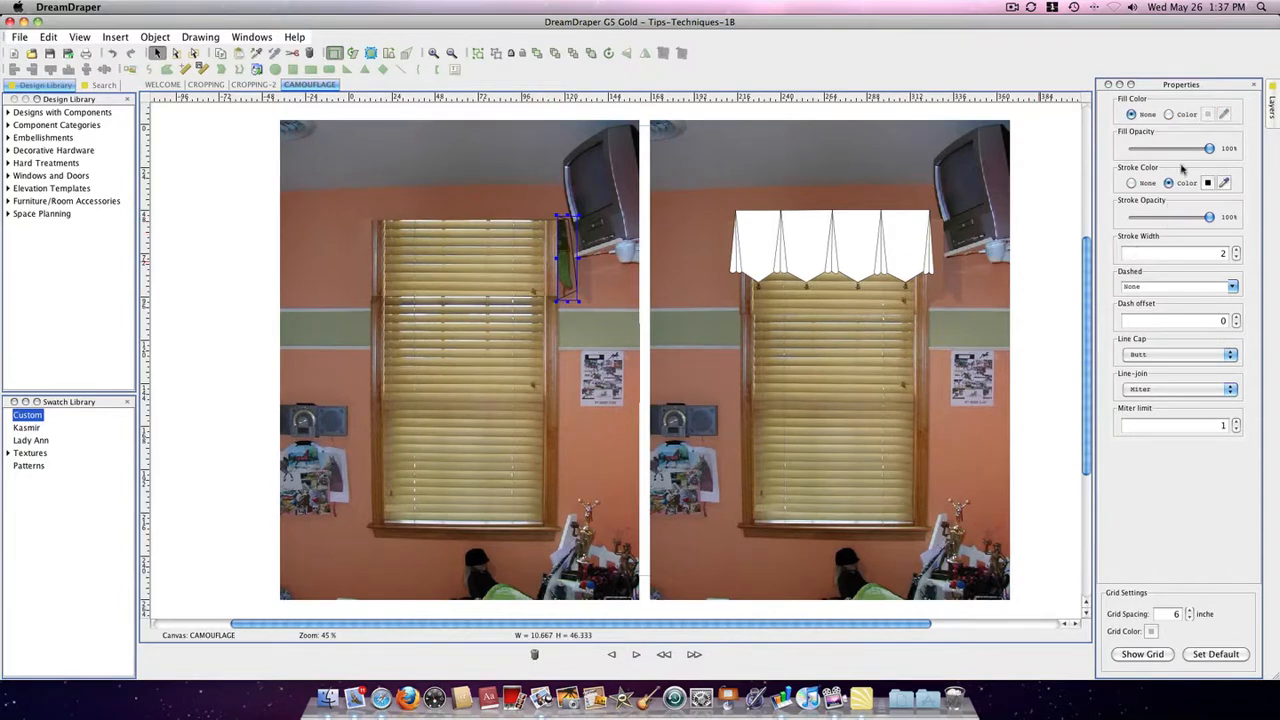
click(1169, 114)
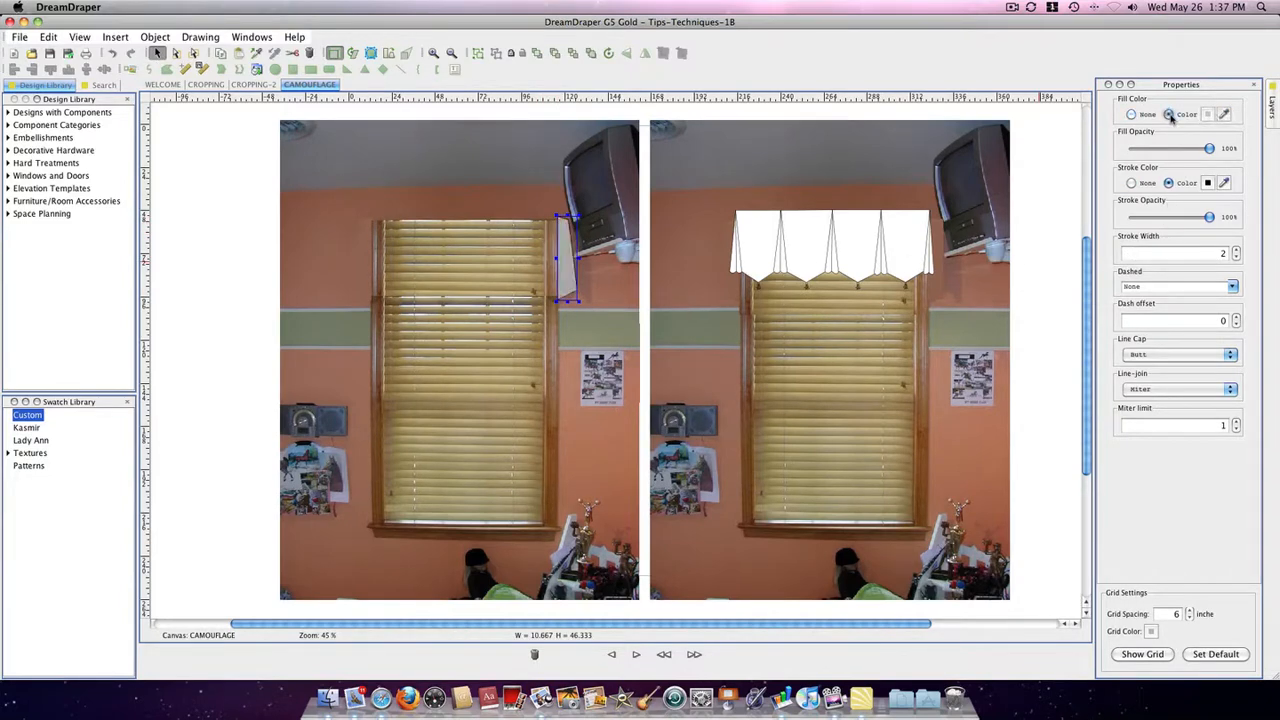
click(1131, 184)
click(1224, 117)
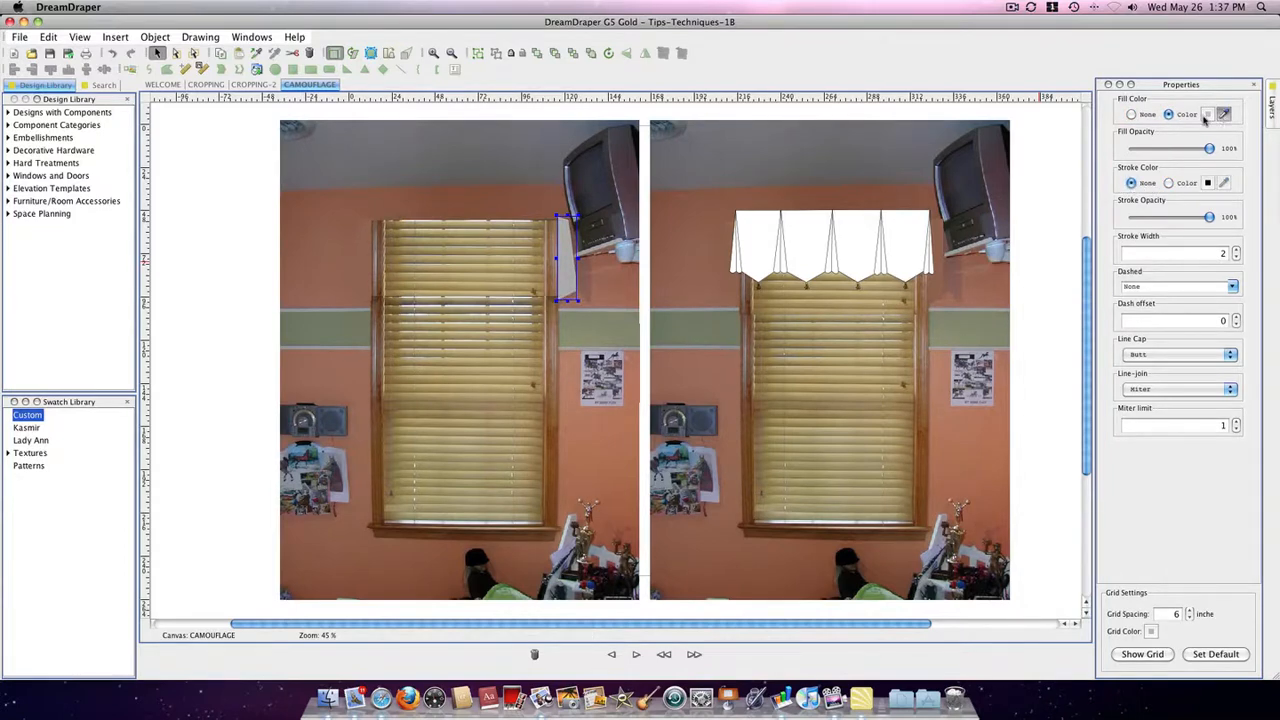
click(587, 281)
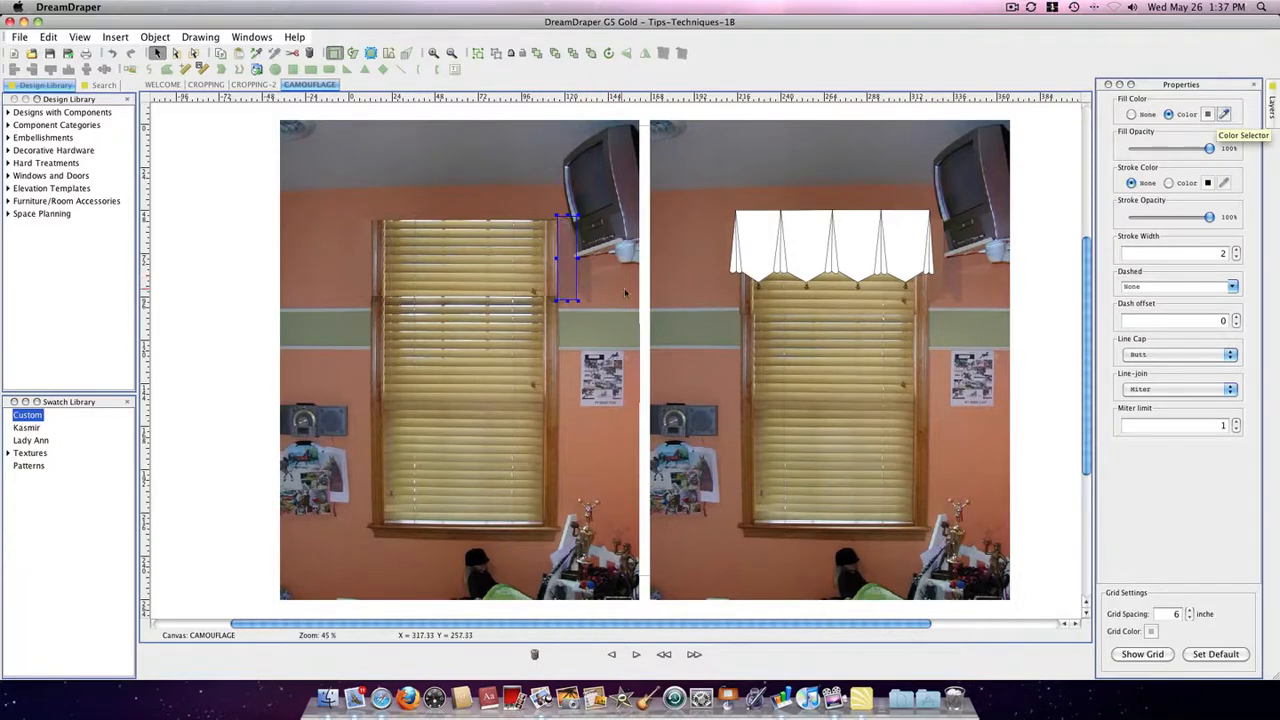
key(Delete)
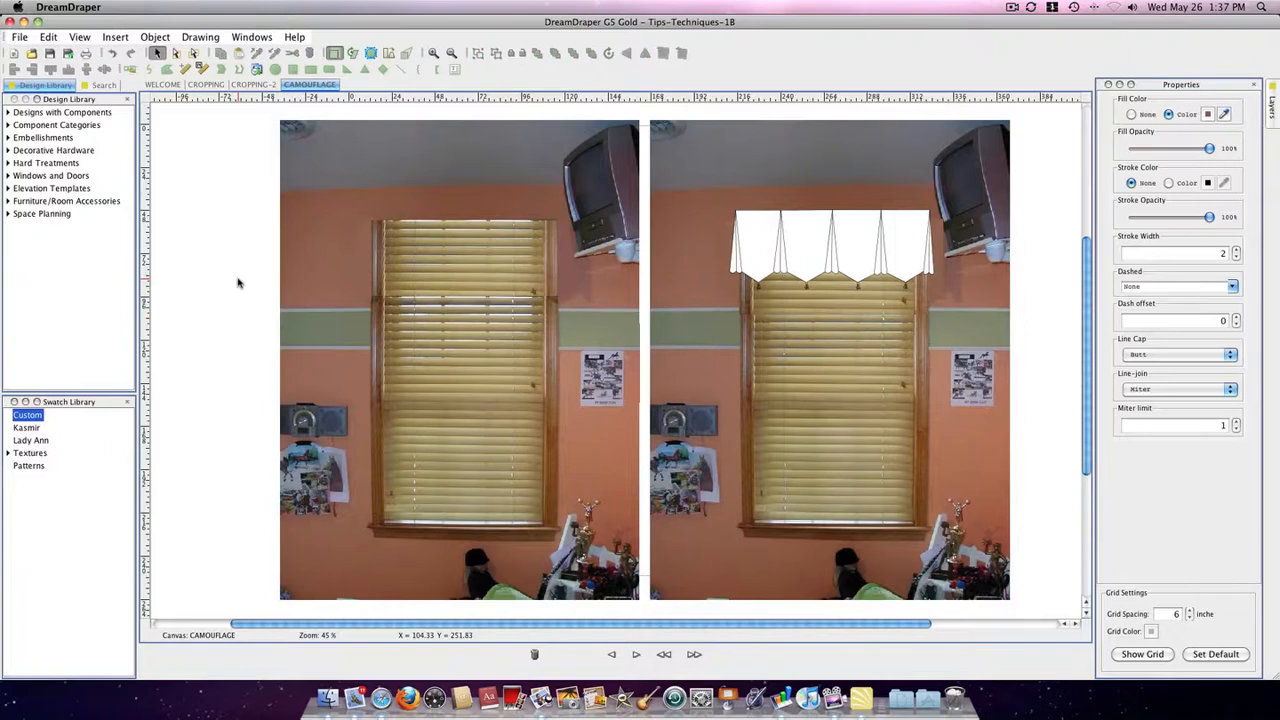